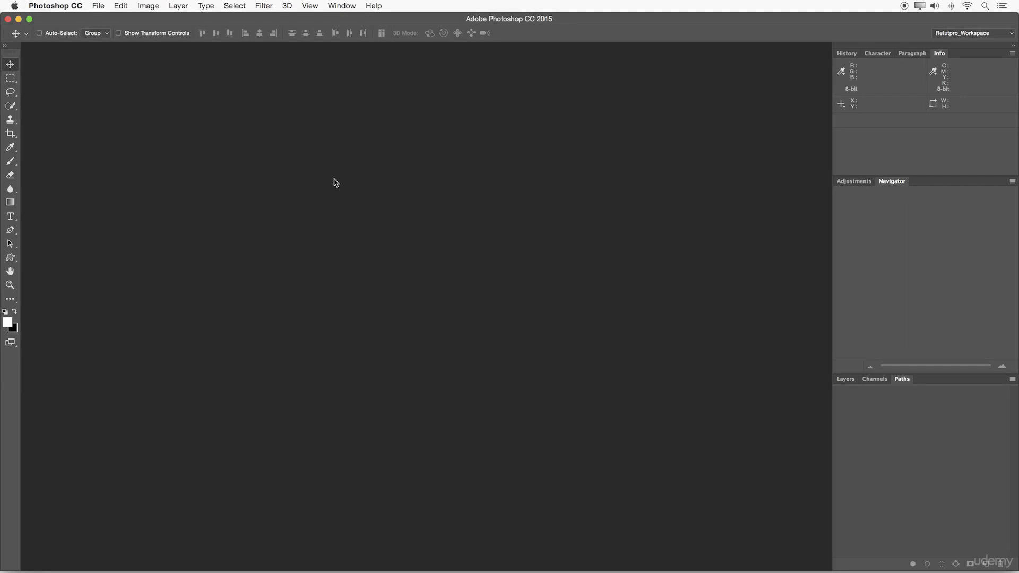
Step: Undock the panel stack and the toolbar, and split History, Character, Paragraph and Info into separate floating panels
left_click_drag(880, 48, 517, 38)
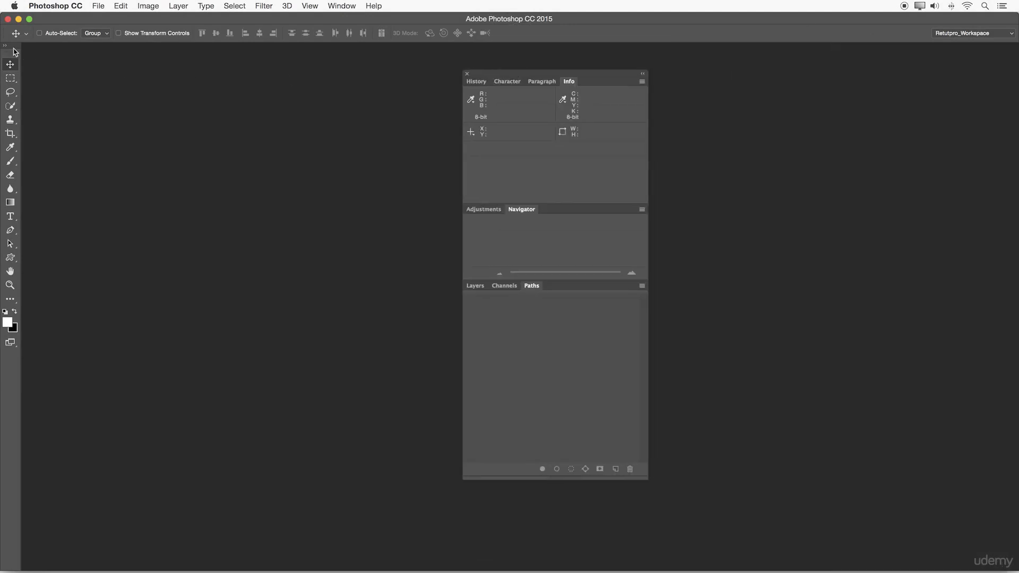
mouse_move(12, 50)
left_mouse_down()
mouse_move(50, 70)
mouse_move(20, 67)
left_mouse_up()
left_click_drag(515, 76, 87, 71)
left_click_drag(722, 84, 544, 58)
Step: Separate Adjustments, Navigator, Layers, Channels and Paths into individual floating panels, spacing them so that no panels overlap
left_click_drag(731, 85, 133, 235)
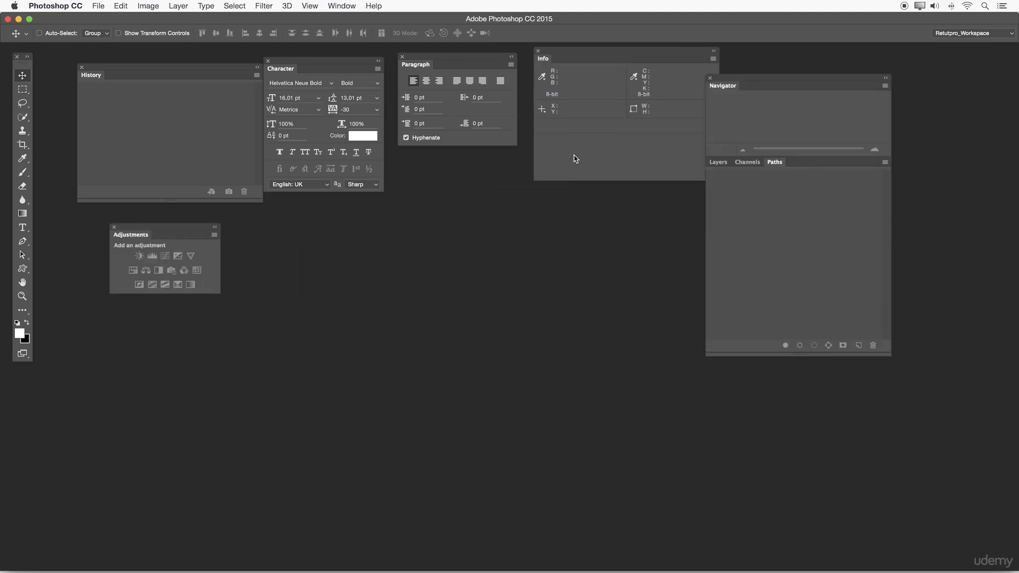
left_click_drag(717, 82, 252, 223)
left_click_drag(718, 86, 699, 286)
left_click_drag(719, 87, 786, 74)
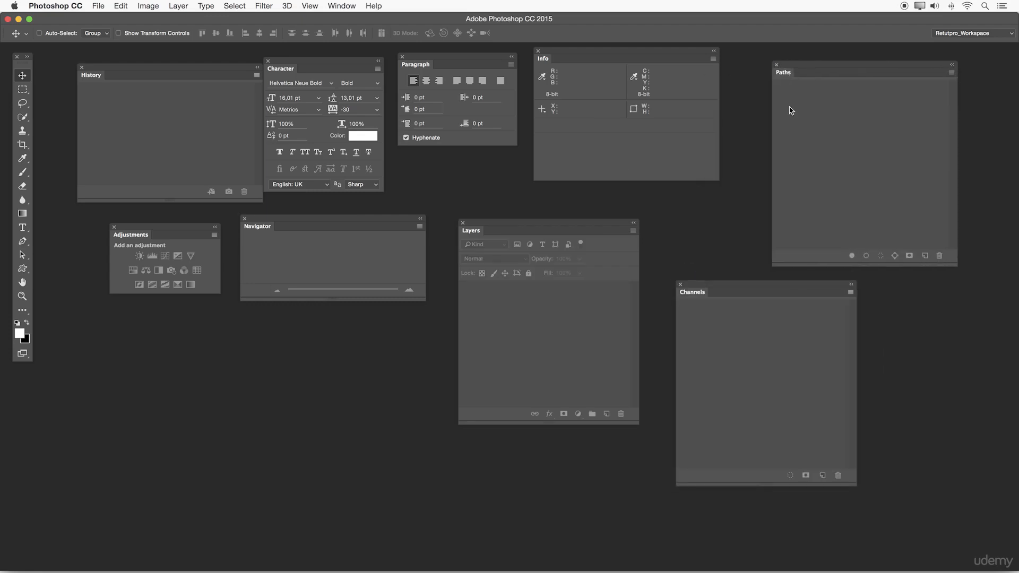
left_click_drag(740, 281, 737, 292)
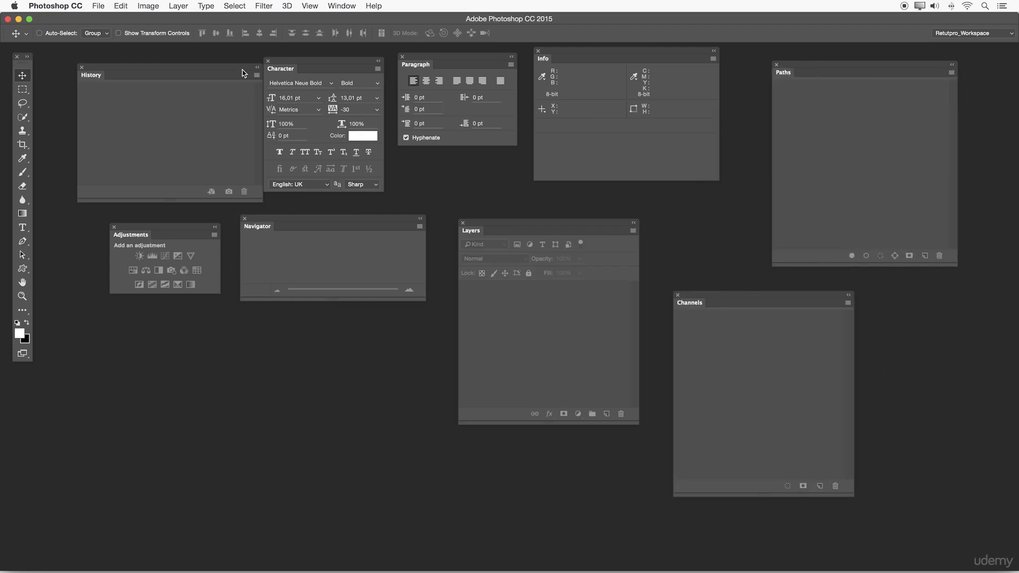
left_click_drag(238, 67, 220, 70)
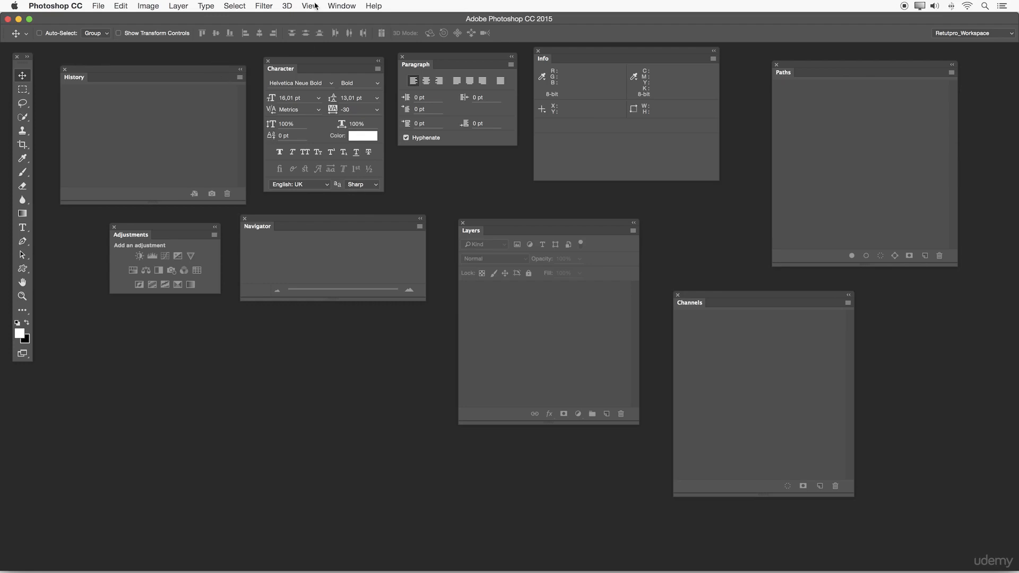
Step: Display the Color panel and close it again
left_click(341, 5)
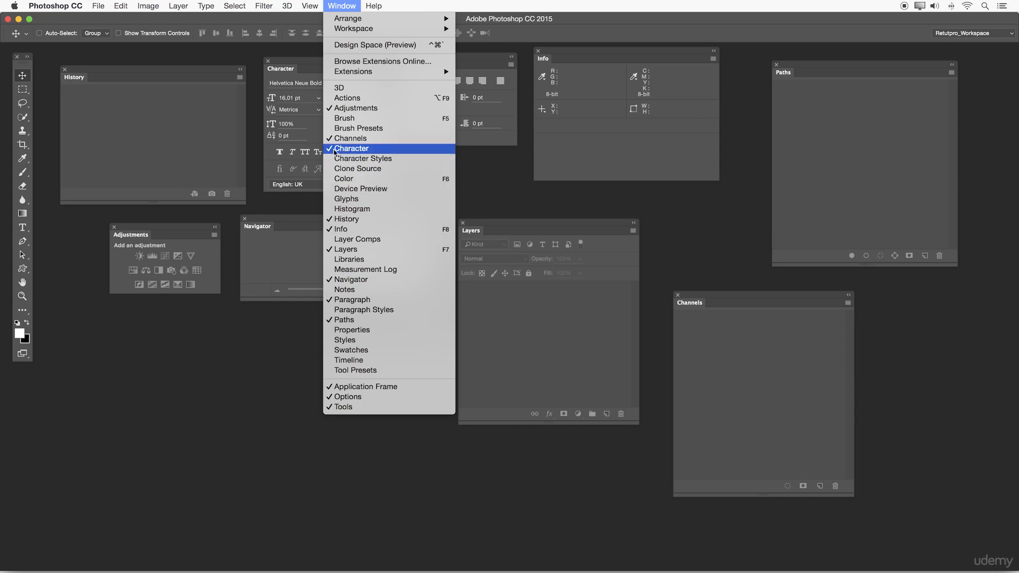
left_click(344, 180)
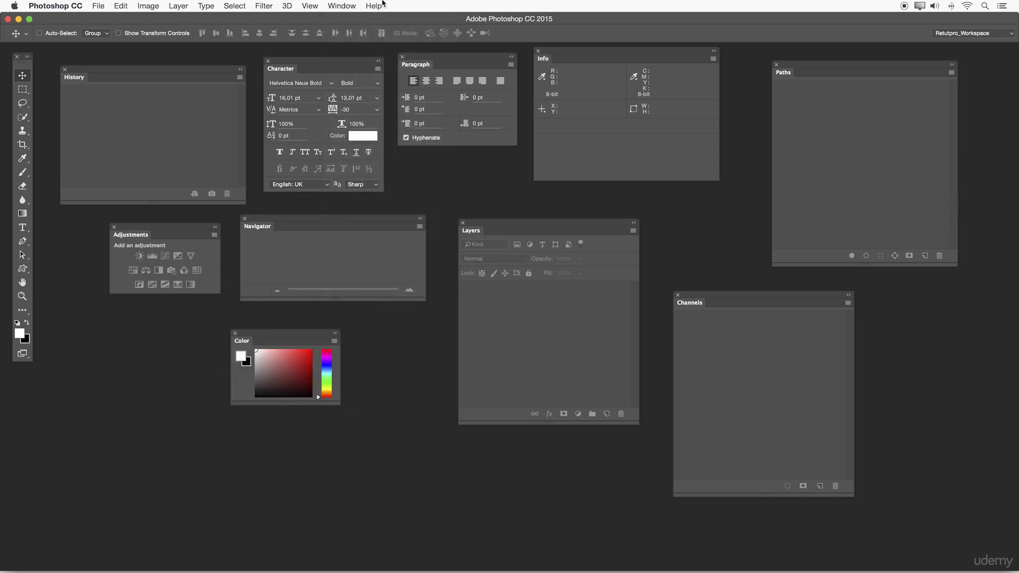
left_click(341, 6)
left_click(234, 333)
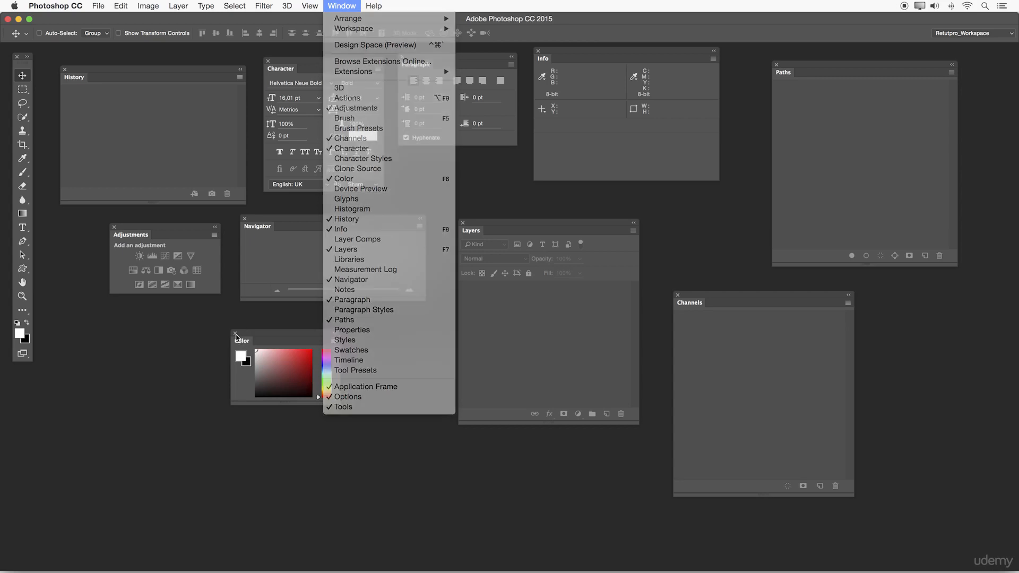
left_click(234, 333)
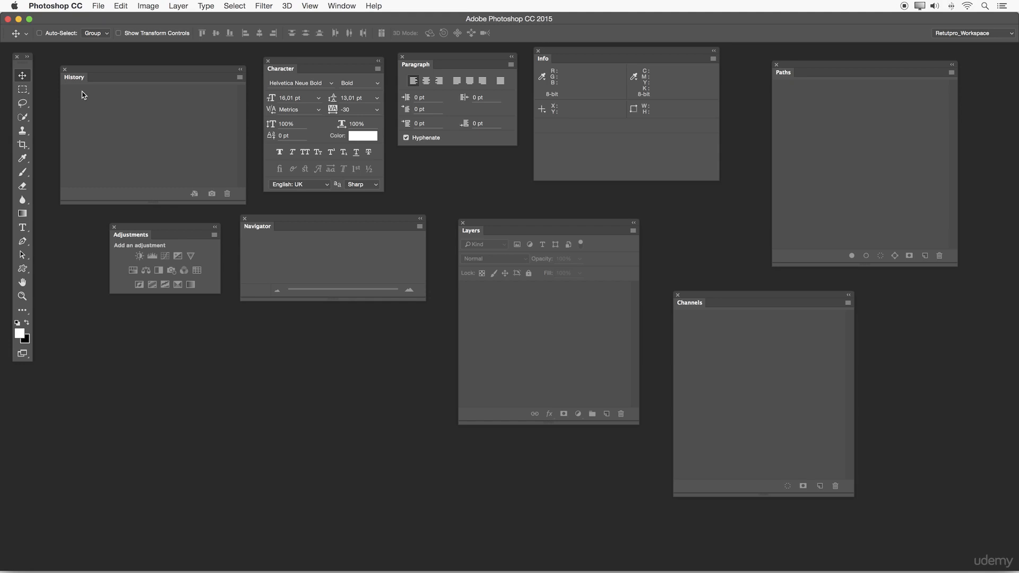
left_click(98, 5)
mouse_move(121, 6)
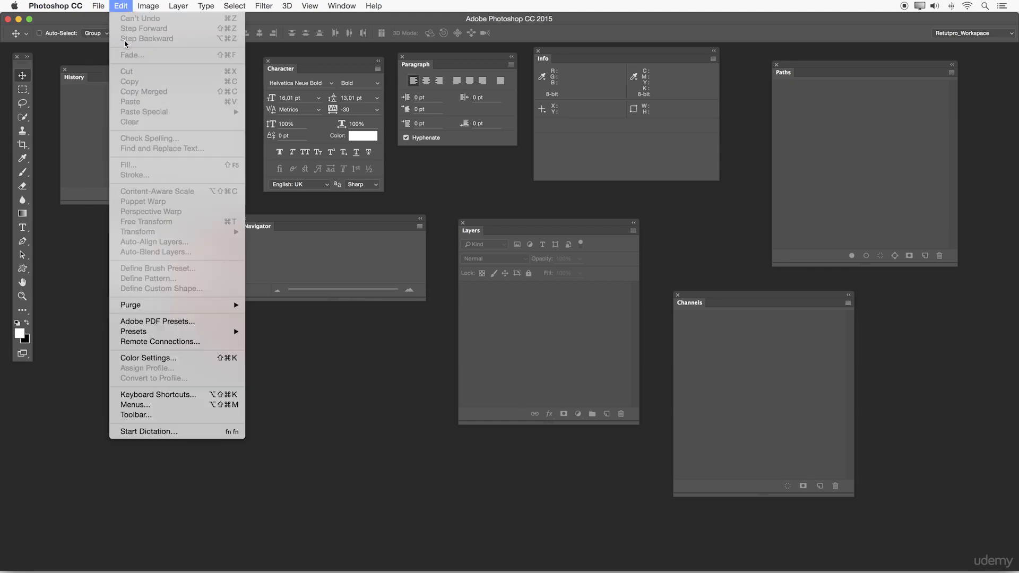
left_click(70, 278)
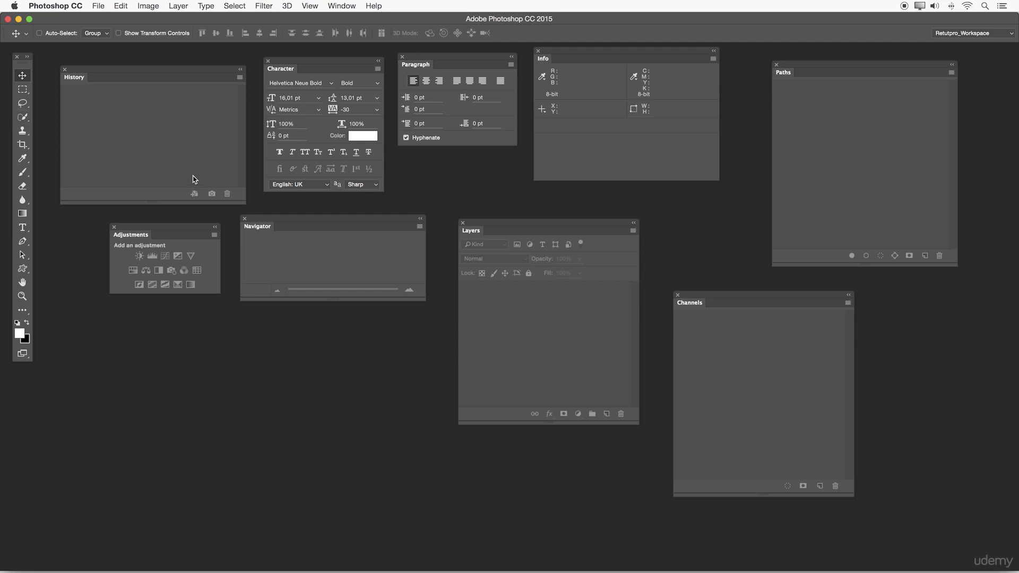
Step: Line up the floating History, Character, Paragraph and Info panels in a row along the top of the workspace
left_click_drag(175, 70, 173, 57)
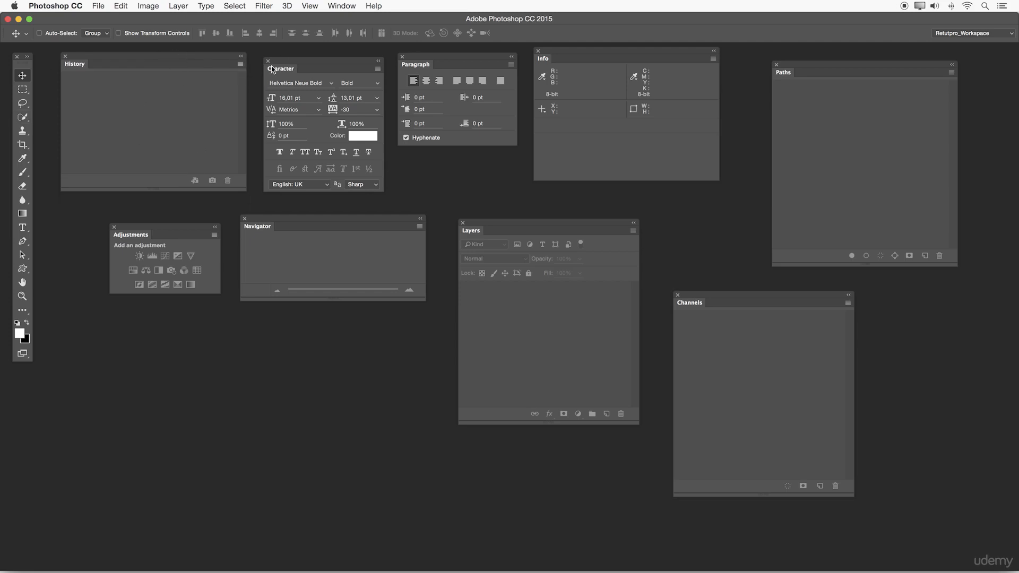
left_click_drag(282, 68, 277, 65)
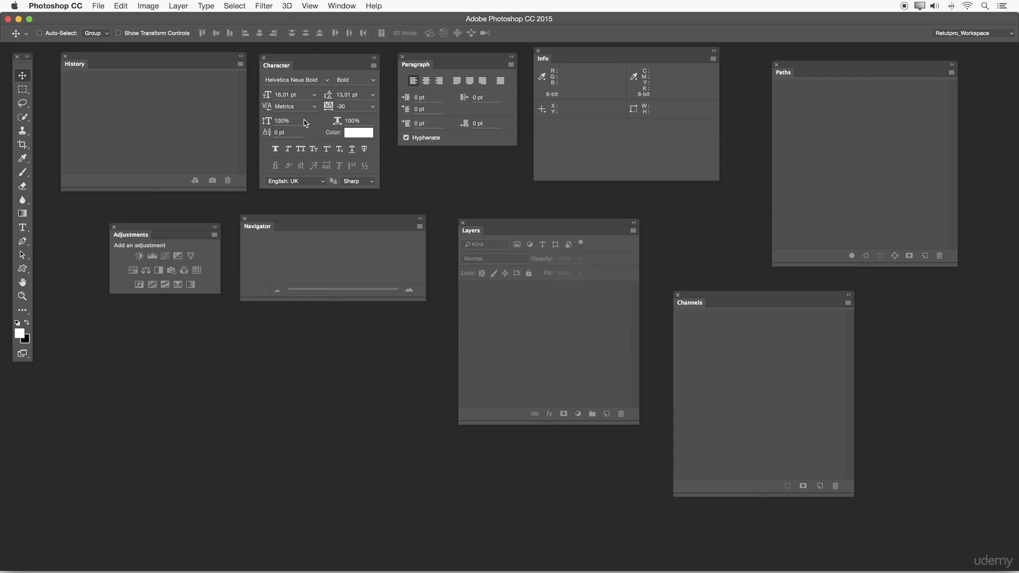
left_click_drag(423, 64, 409, 67)
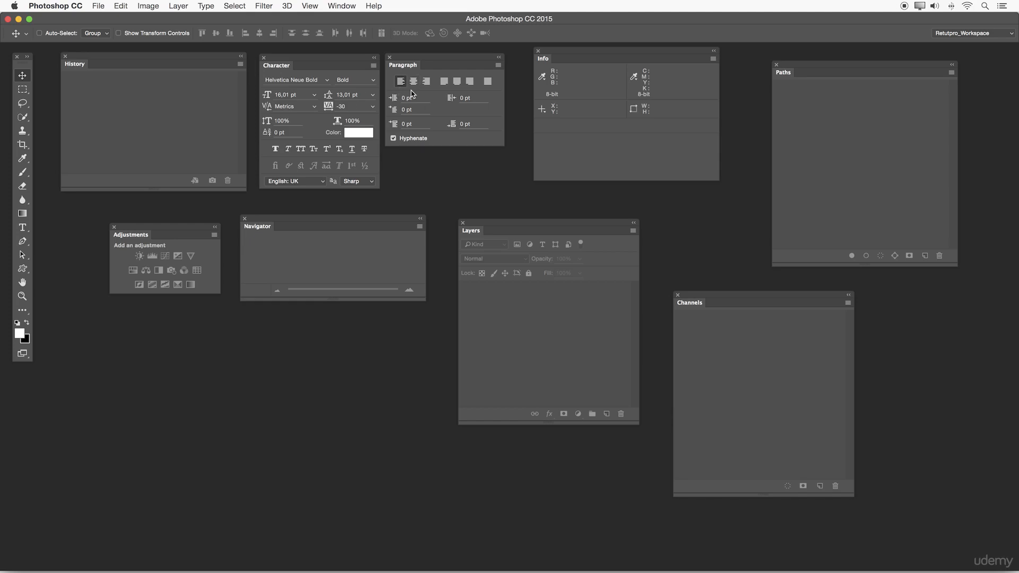
left_click_drag(555, 54, 533, 58)
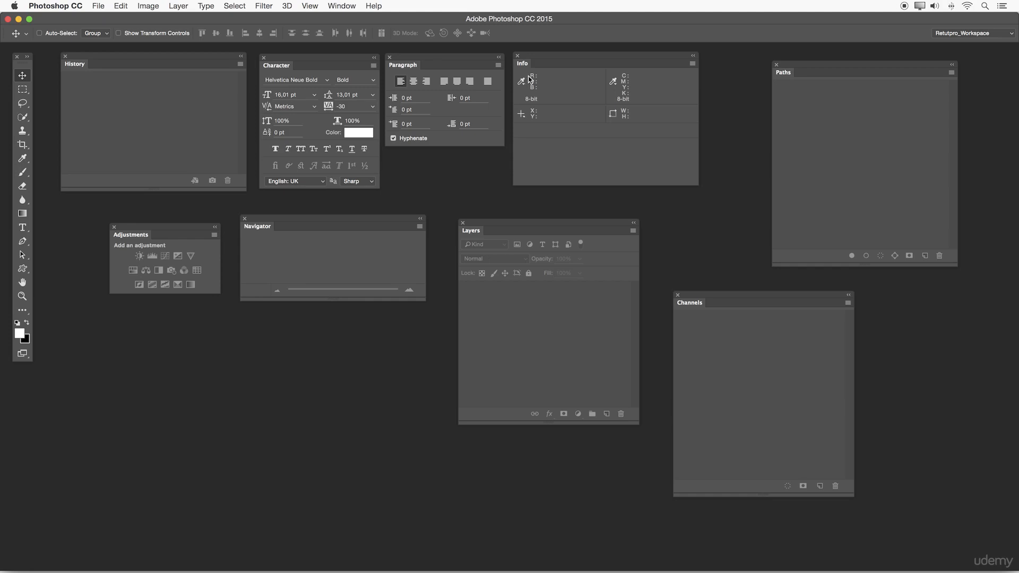
Step: Combine History, Character, Paragraph and Info into one tabbed panel group with History in front
left_click_drag(273, 69, 116, 66)
left_click_drag(404, 70, 142, 71)
left_click_drag(78, 64, 129, 152)
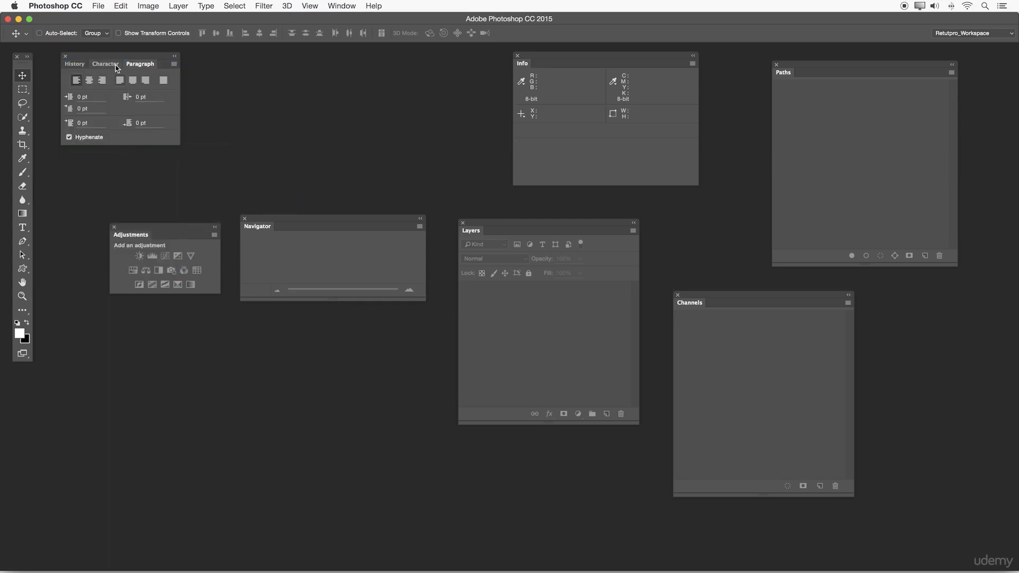
left_click_drag(524, 64, 364, 63)
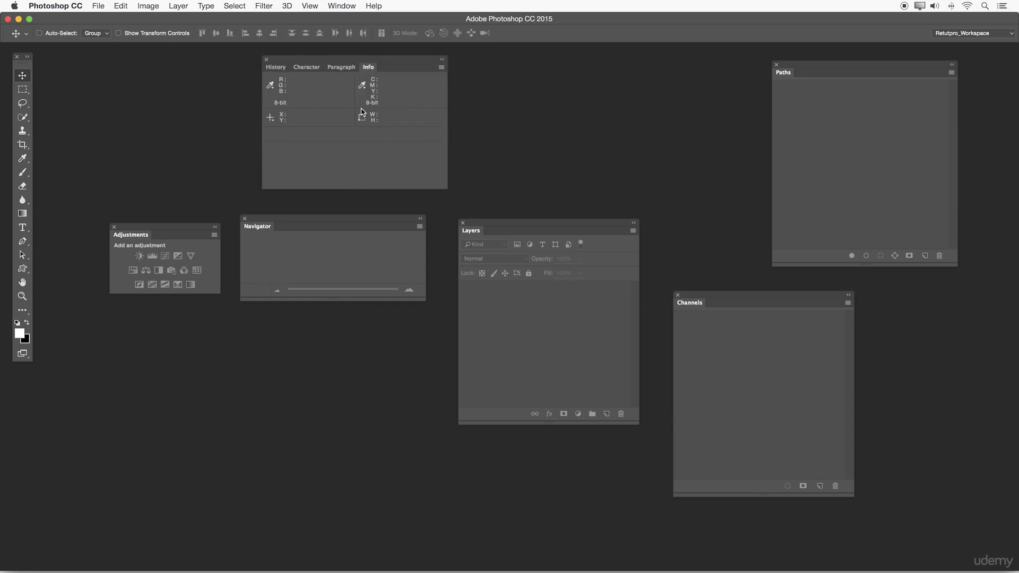
left_click(275, 67)
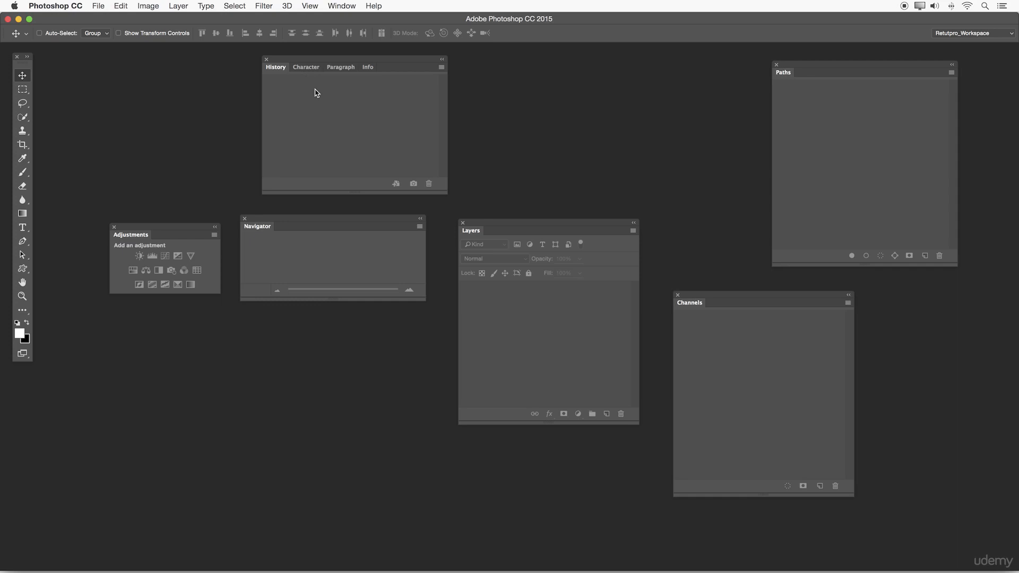
Step: Group Navigator with Adjustments, keep Adjustments in front, and attach the group beneath the History panel group
left_click_drag(290, 221, 518, 243)
left_click_drag(153, 228, 292, 215)
left_click_drag(522, 246, 388, 215)
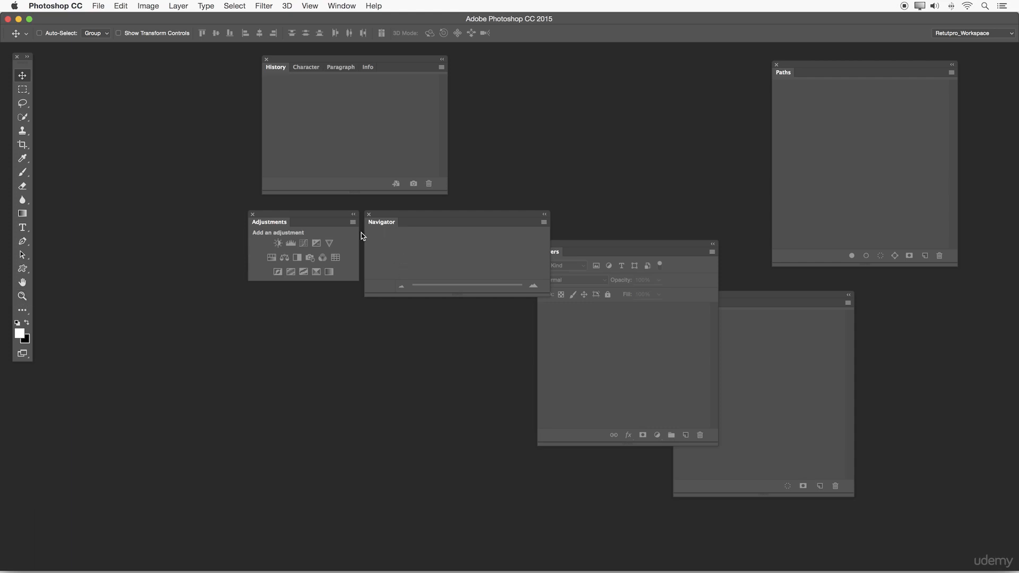
left_click_drag(376, 223, 326, 226)
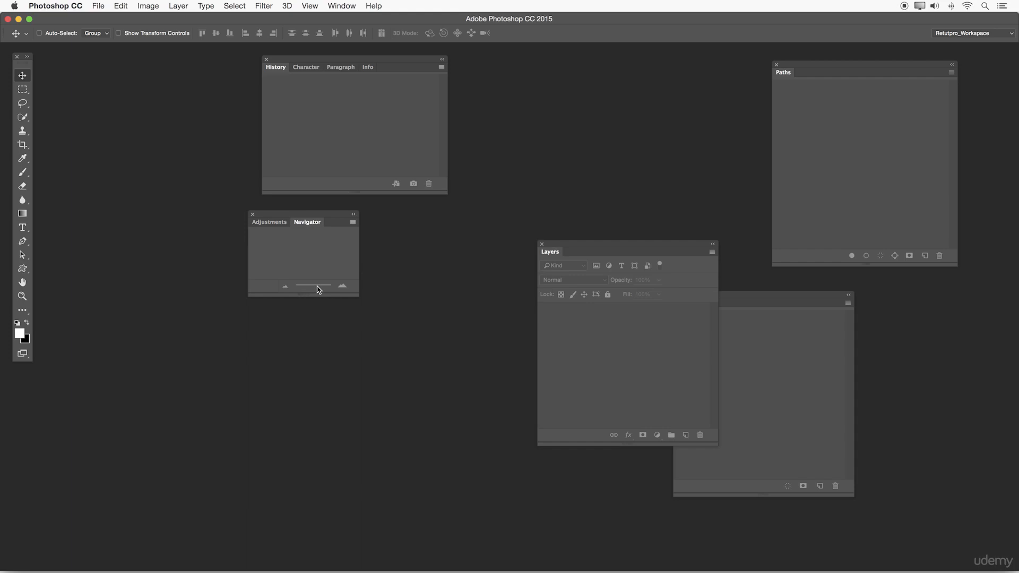
left_click(276, 222)
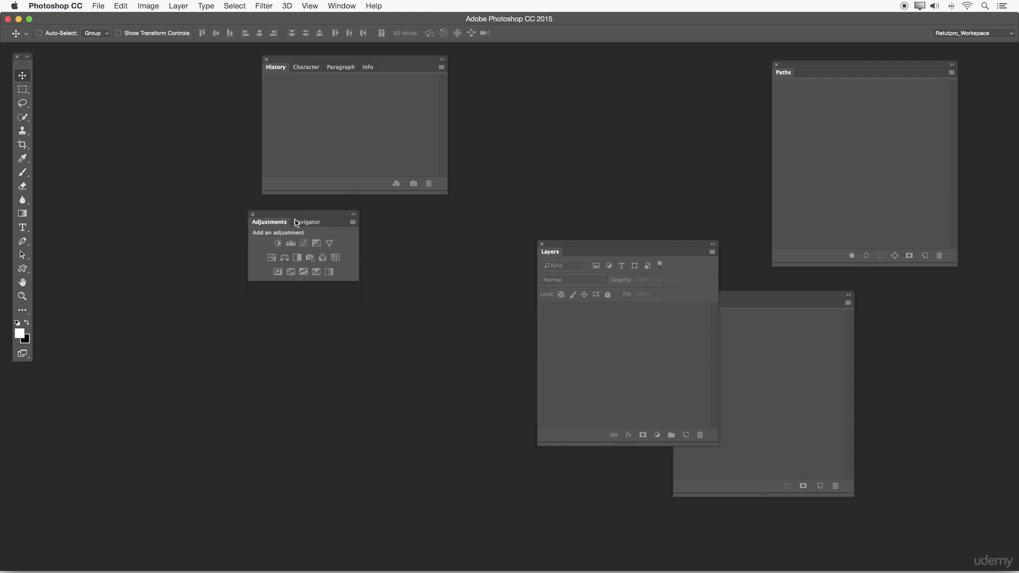
left_click_drag(276, 219, 301, 194)
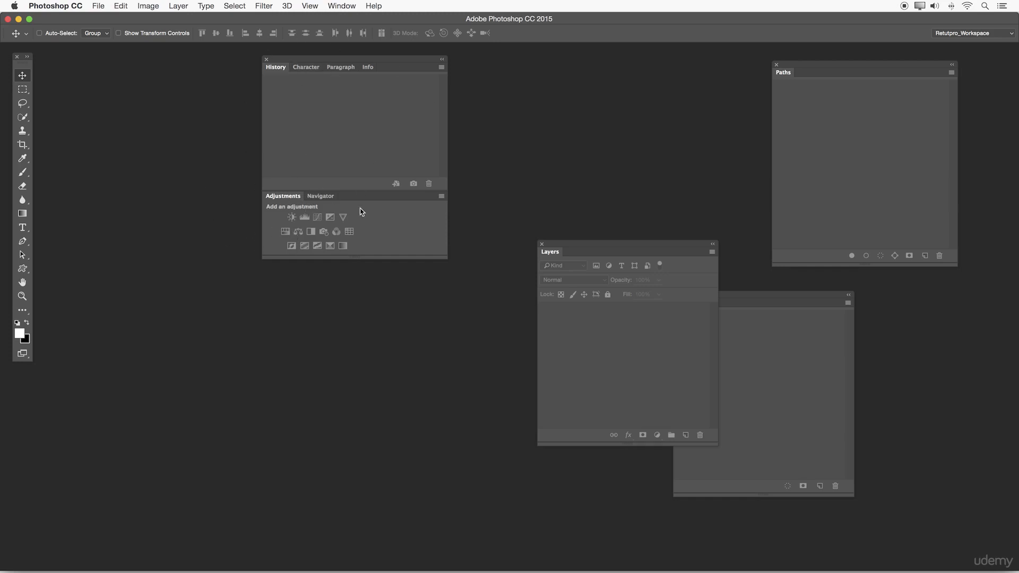
Step: Gather the Layers, Channels and Paths panels and combine them into one tabbed group
left_click_drag(552, 252, 174, 300)
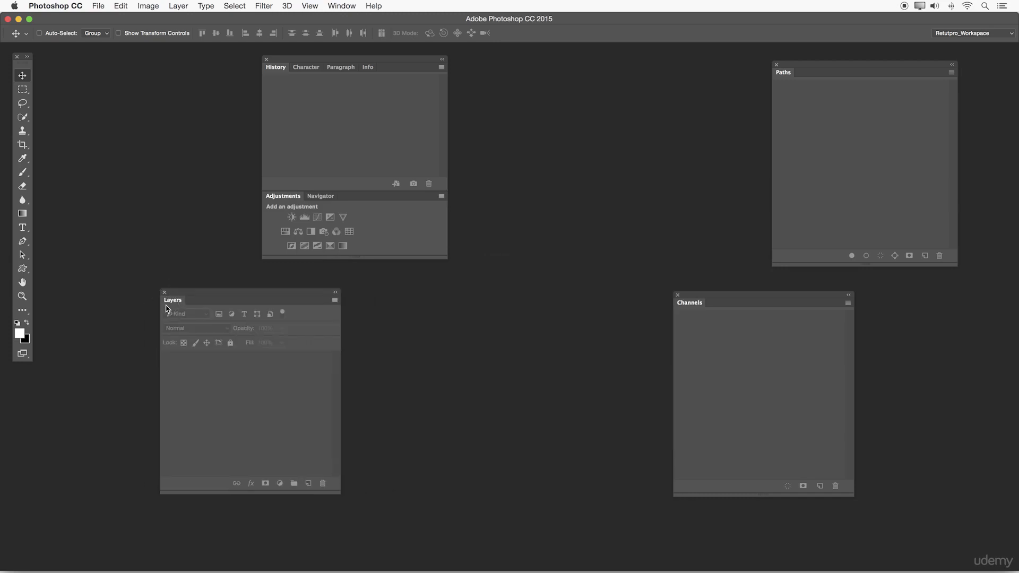
left_click_drag(705, 310, 368, 298)
left_click_drag(782, 78, 556, 306)
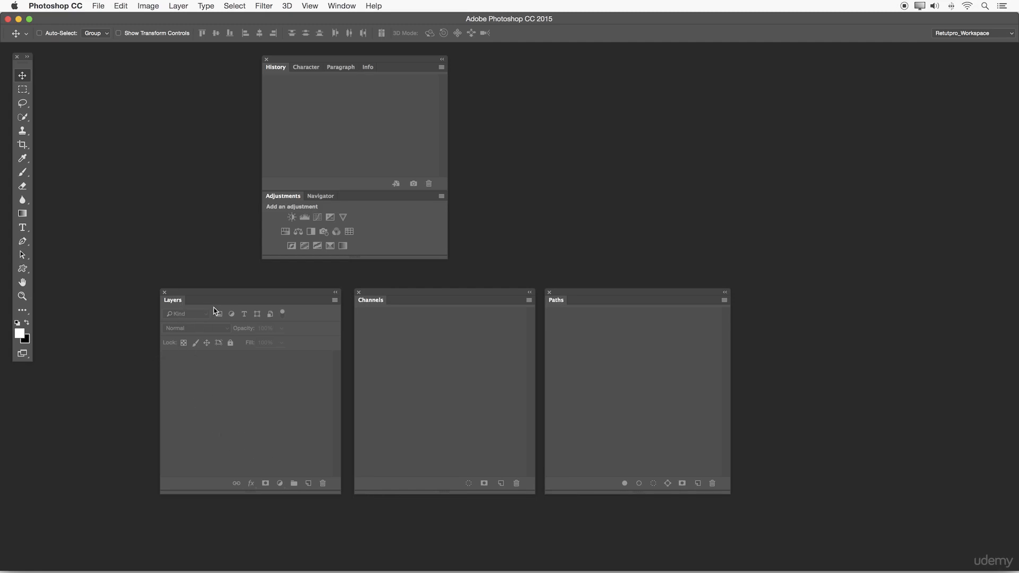
left_click_drag(375, 304, 214, 495)
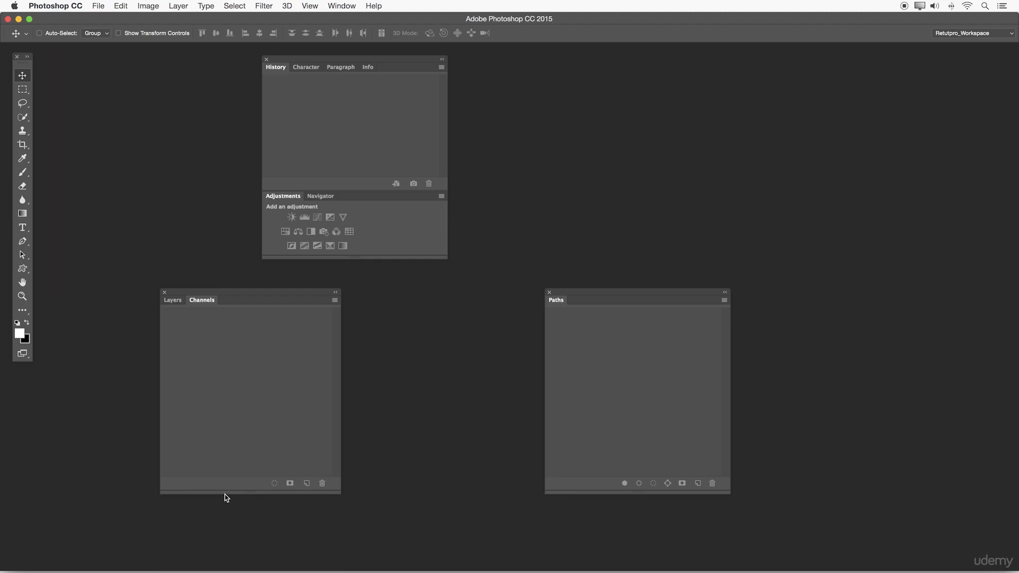
left_click_drag(250, 293, 279, 285)
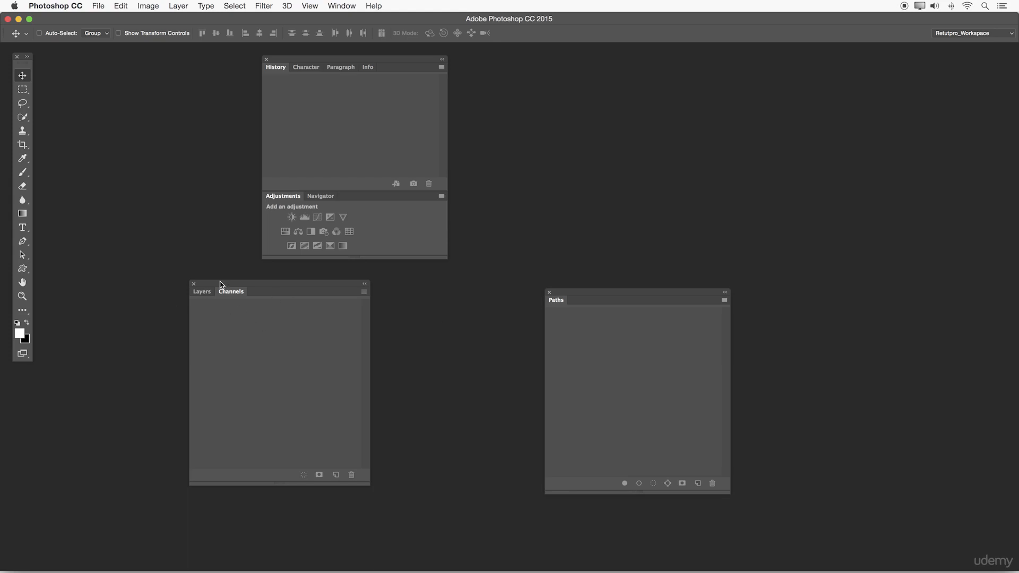
left_click_drag(565, 301, 282, 291)
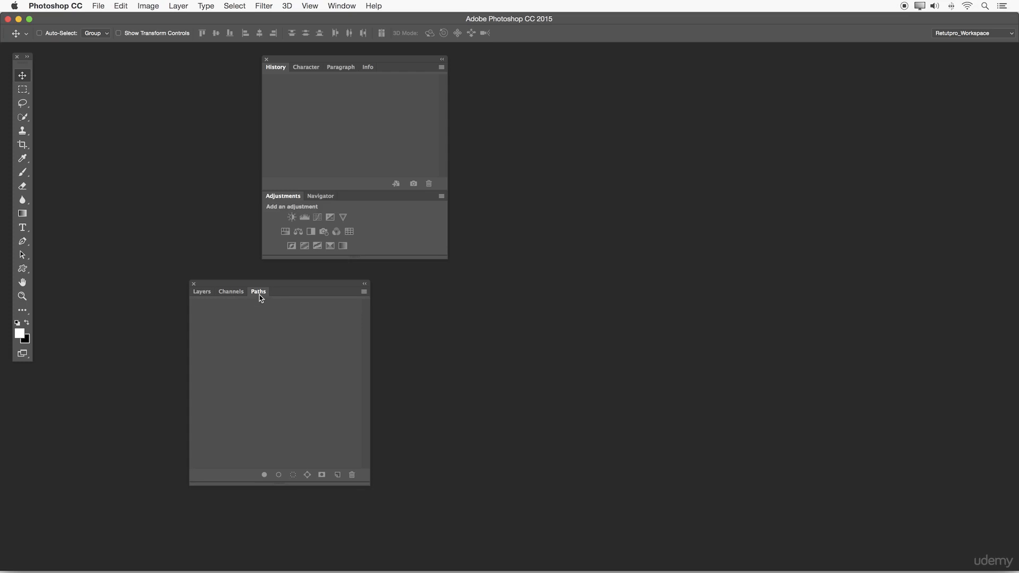
Step: Attach the Layers group beneath Adjustments with Layers in front, and dock the combined stack at the workspace's right edge
left_click_drag(206, 287, 285, 261)
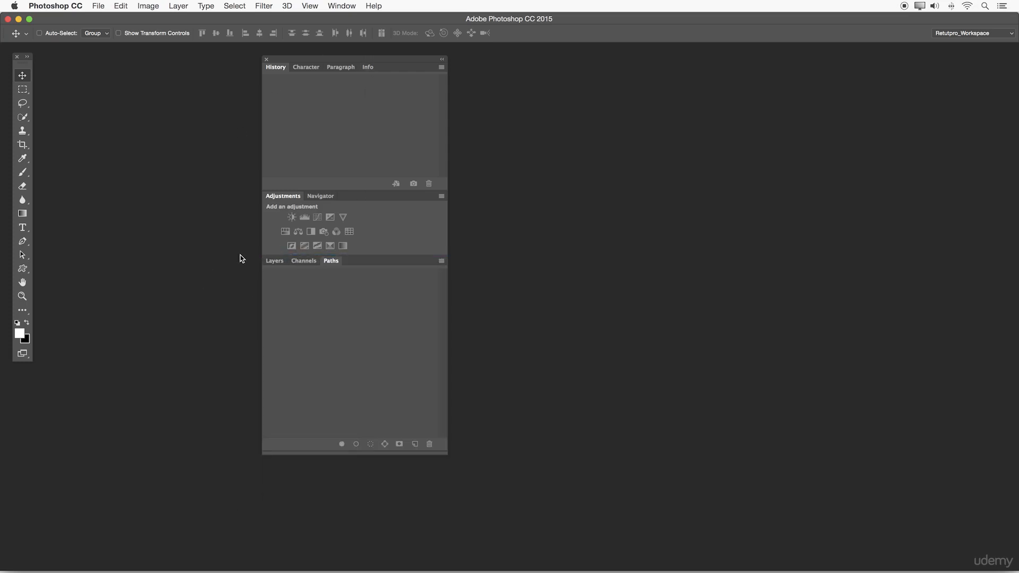
left_click(276, 263)
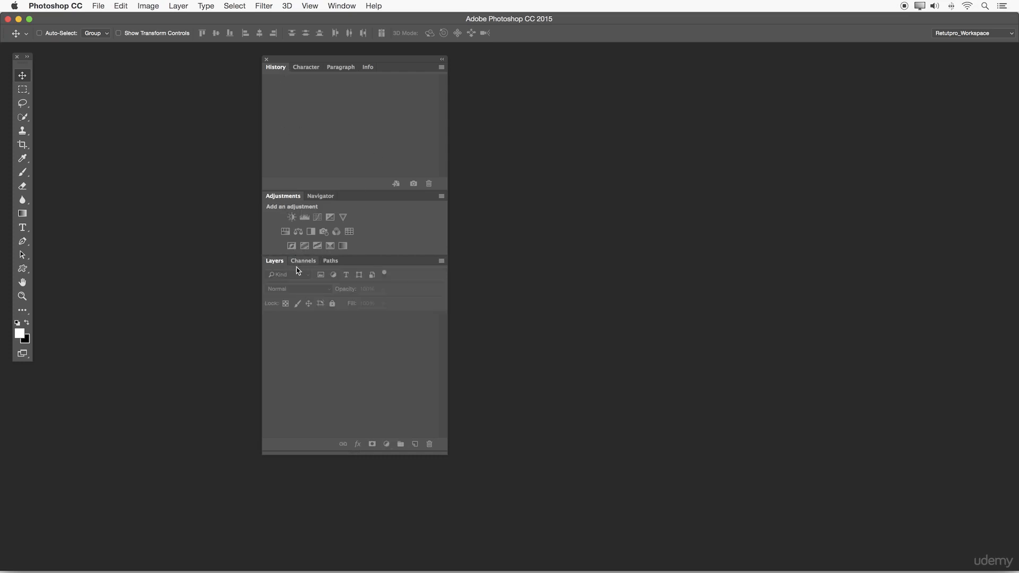
left_click_drag(300, 64, 1018, 148)
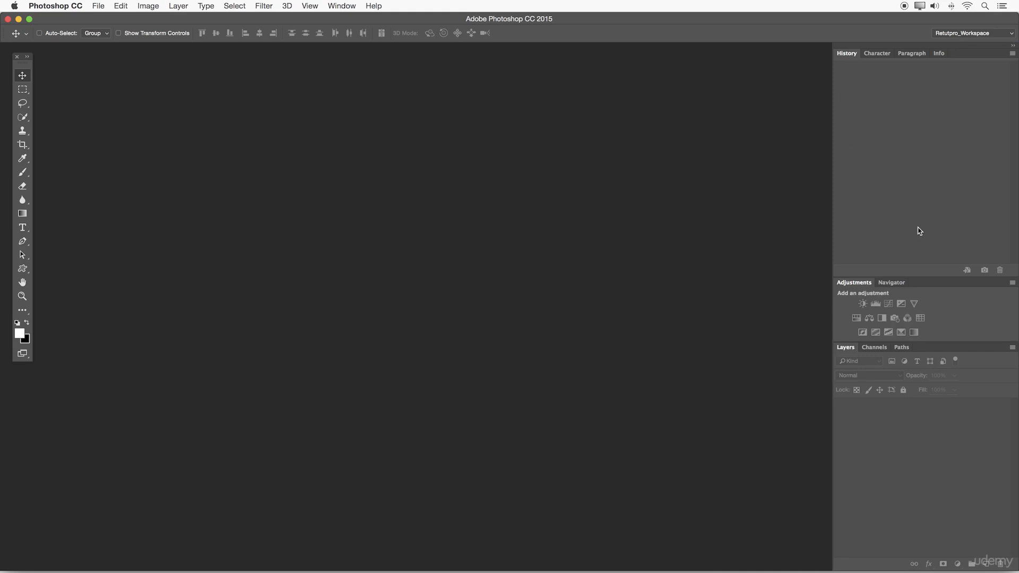
left_click(287, 6)
mouse_move(345, 4)
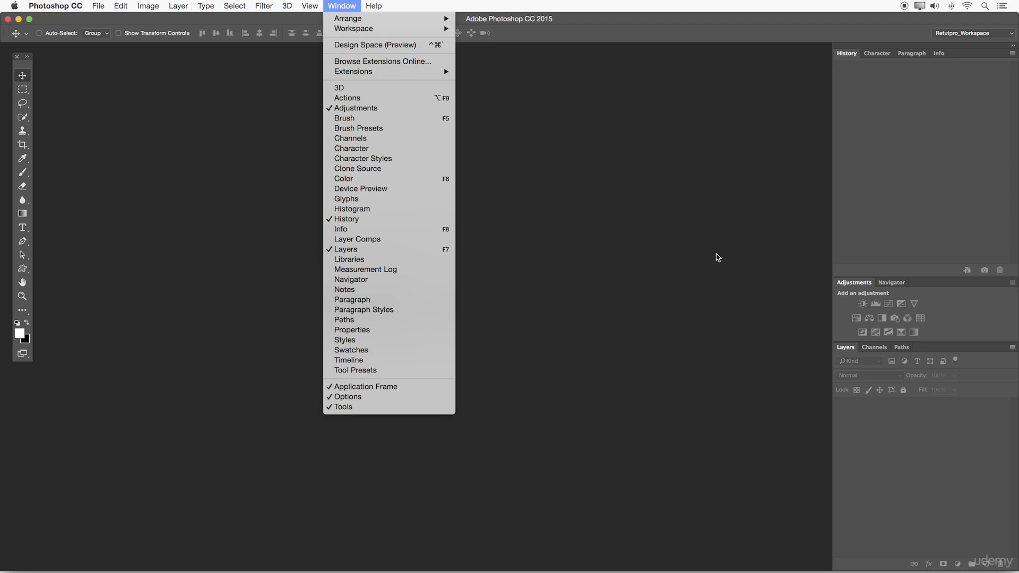
left_click(749, 146)
Step: Float the Tools panel, open the toolbar customization dialog, and enlarge it to review the toolbar and extra tools lists
left_click_drag(25, 65, 204, 82)
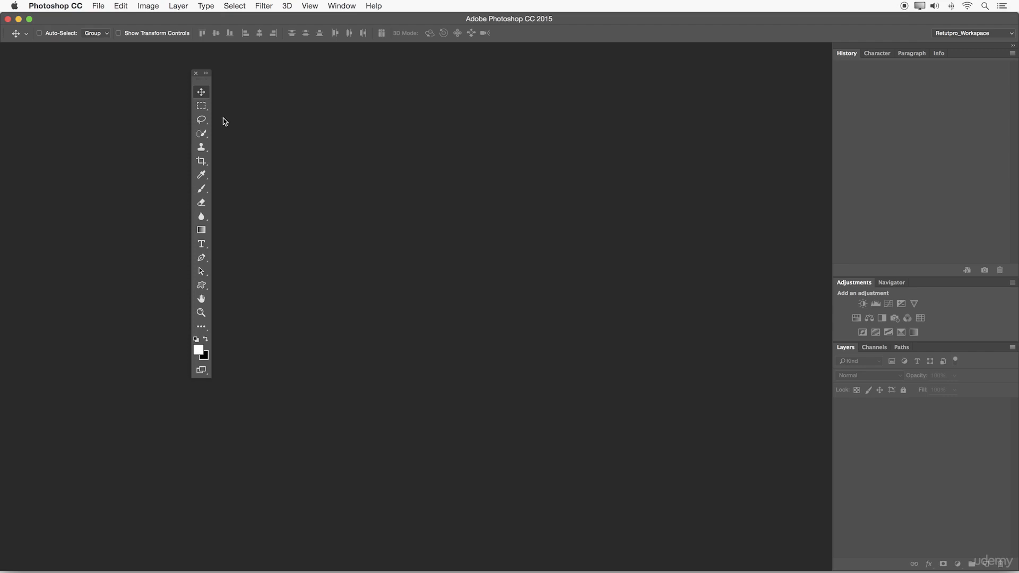
left_click(204, 328)
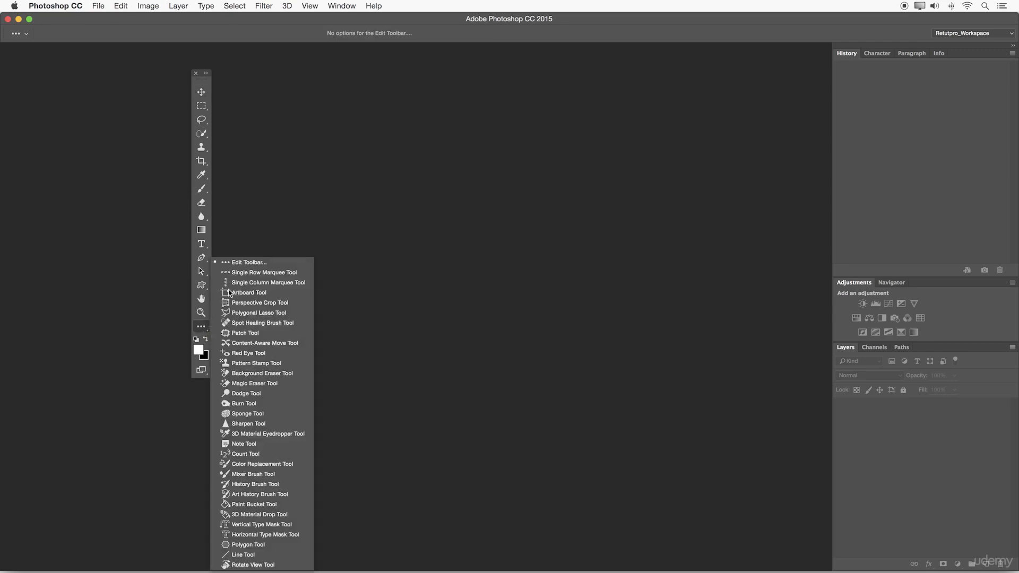
left_click(236, 263)
left_click_drag(661, 366, 708, 571)
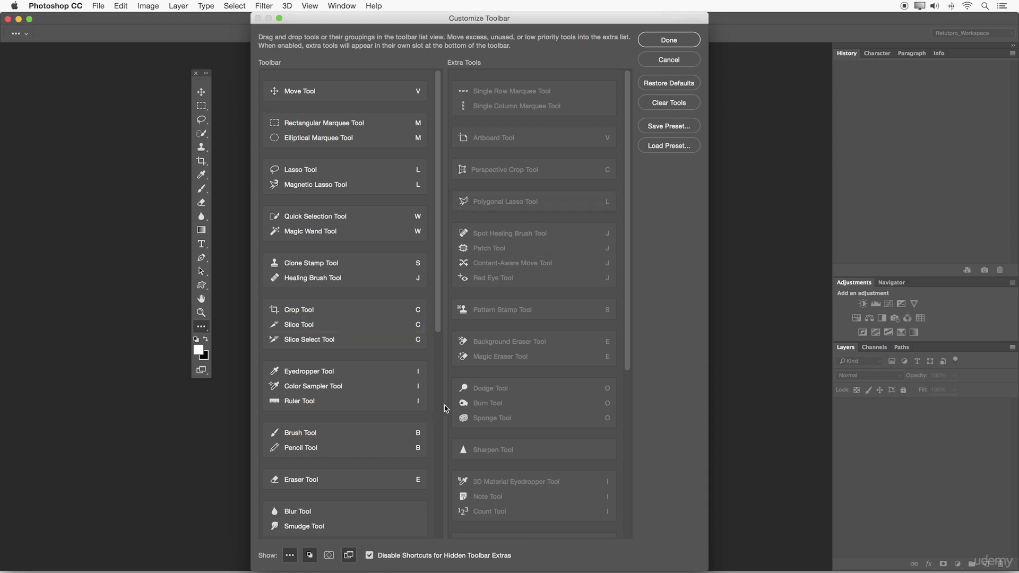
scroll(378, 303, "down", 5)
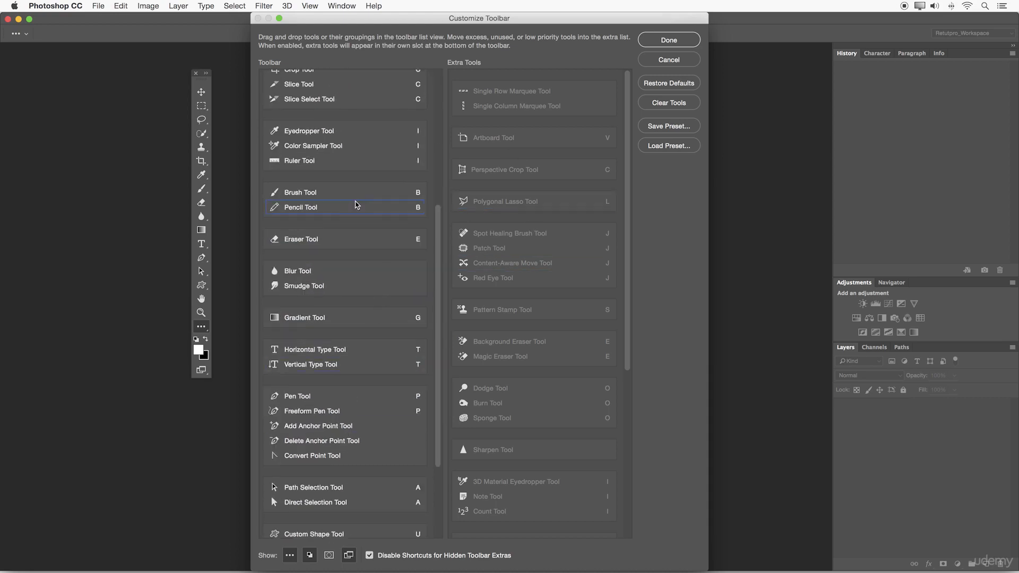
scroll(355, 205, "up", 5)
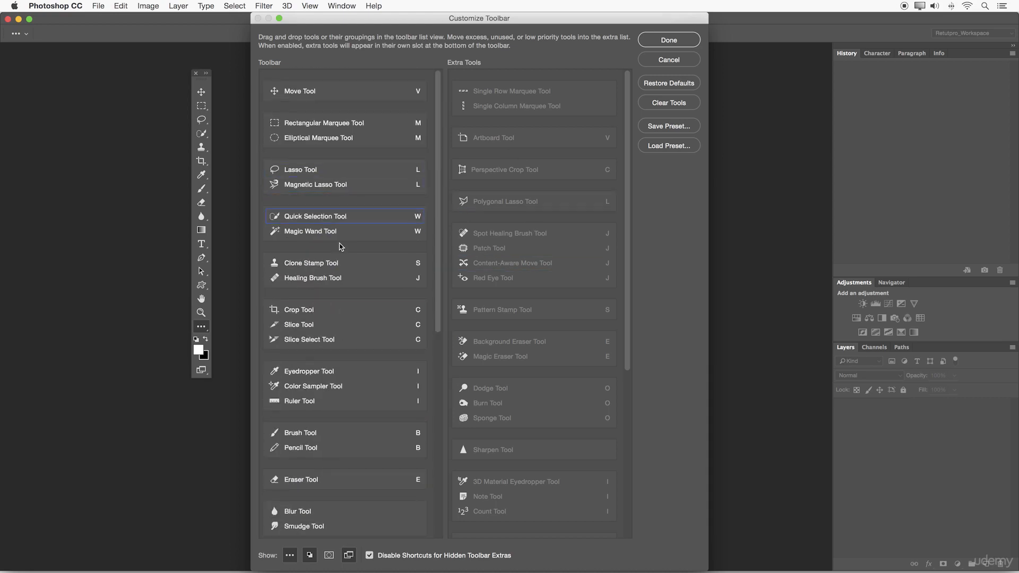
scroll(340, 395, "down", 5)
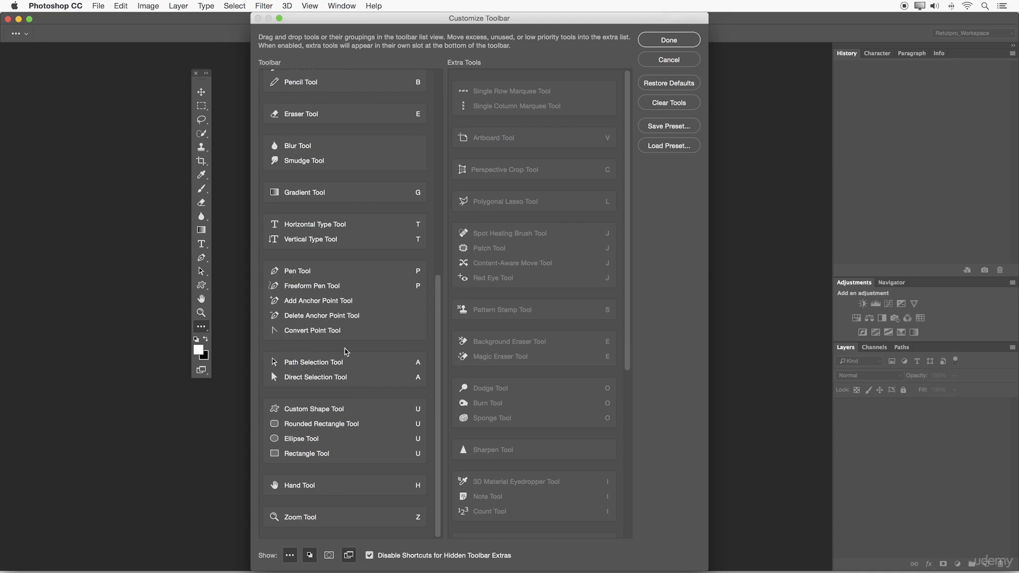
scroll(271, 371, "up", 5)
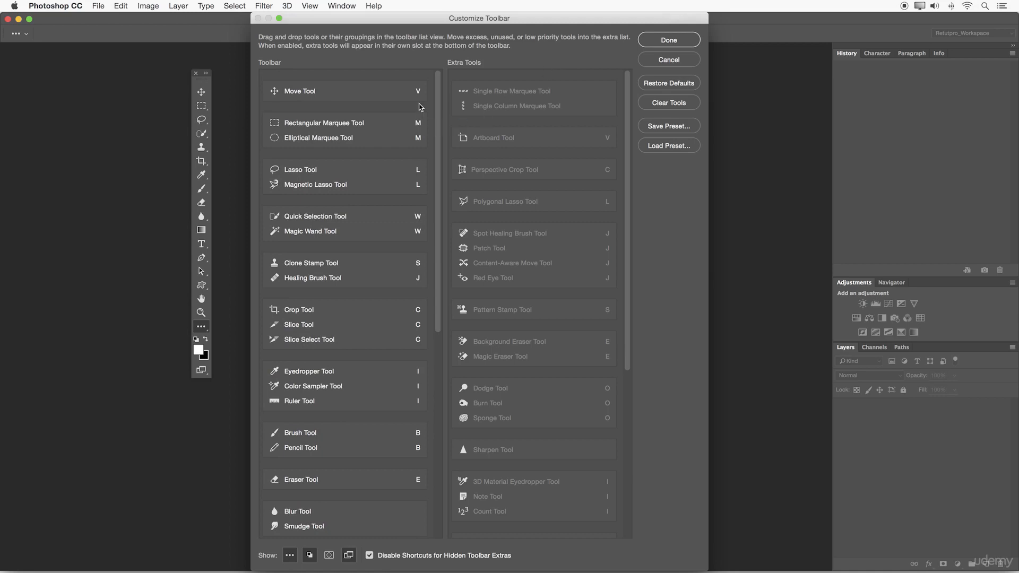
Step: Move the Polygonal Lasso Tool into the toolbar and back to the extra tools, and dock the Tools panel at the workspace's left edge
mouse_move(499, 205)
left_mouse_down()
mouse_move(345, 204)
mouse_move(314, 216)
mouse_move(420, 207)
mouse_move(323, 217)
left_mouse_up()
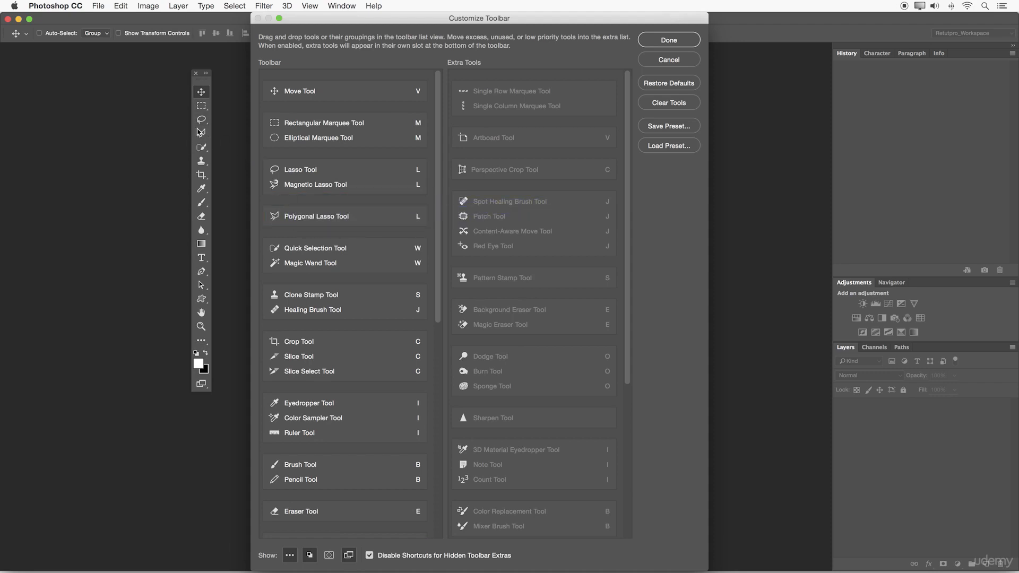
left_click_drag(292, 220, 477, 223)
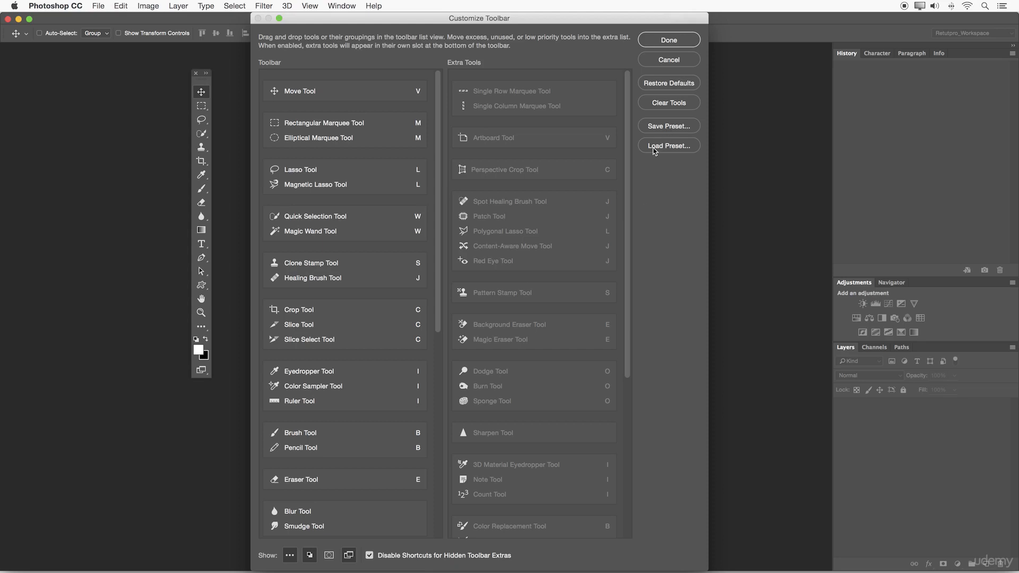
left_click(673, 42)
left_click_drag(206, 78, 6, 80)
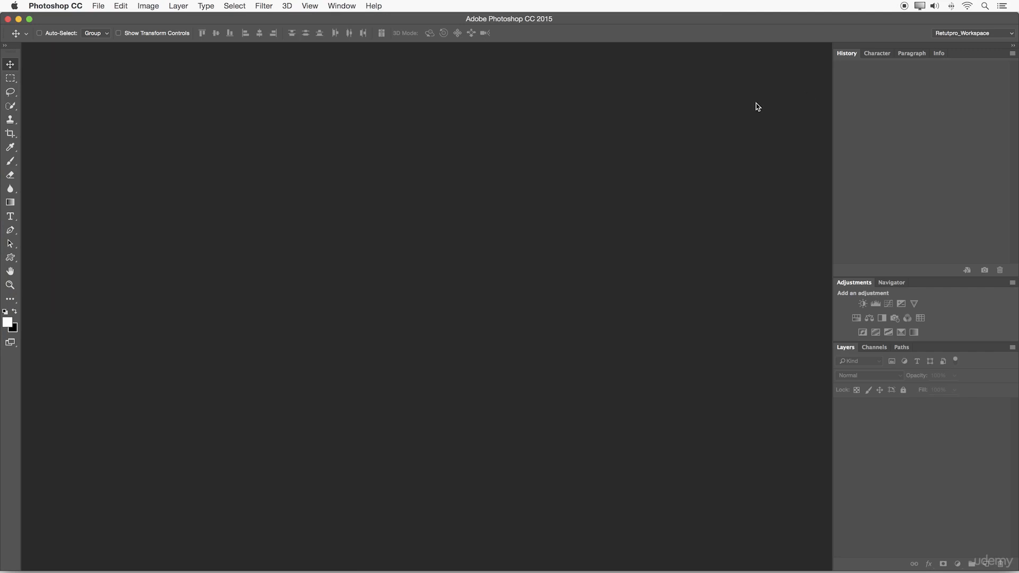
Step: Save the current layout as a new workspace named Beginner, capturing keyboard shortcuts, menus and toolbar
left_click(989, 33)
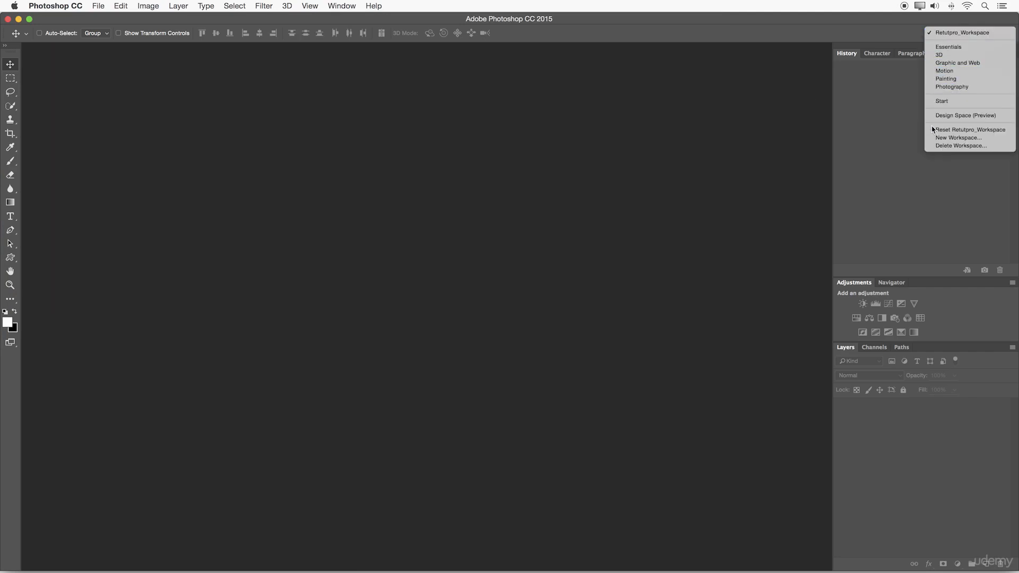
left_click(959, 138)
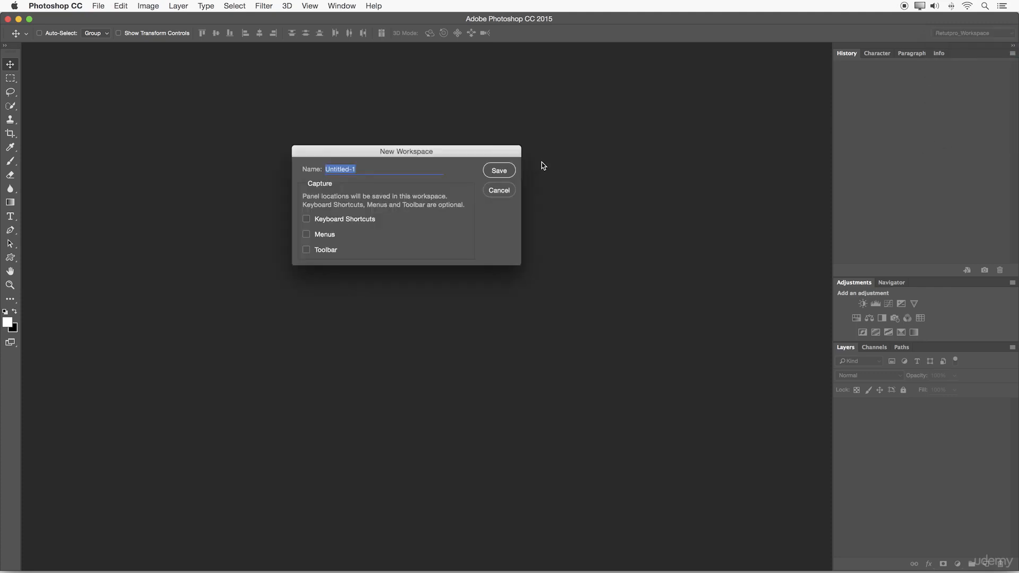
left_click(370, 168)
type("Beginner")
double_click(342, 169)
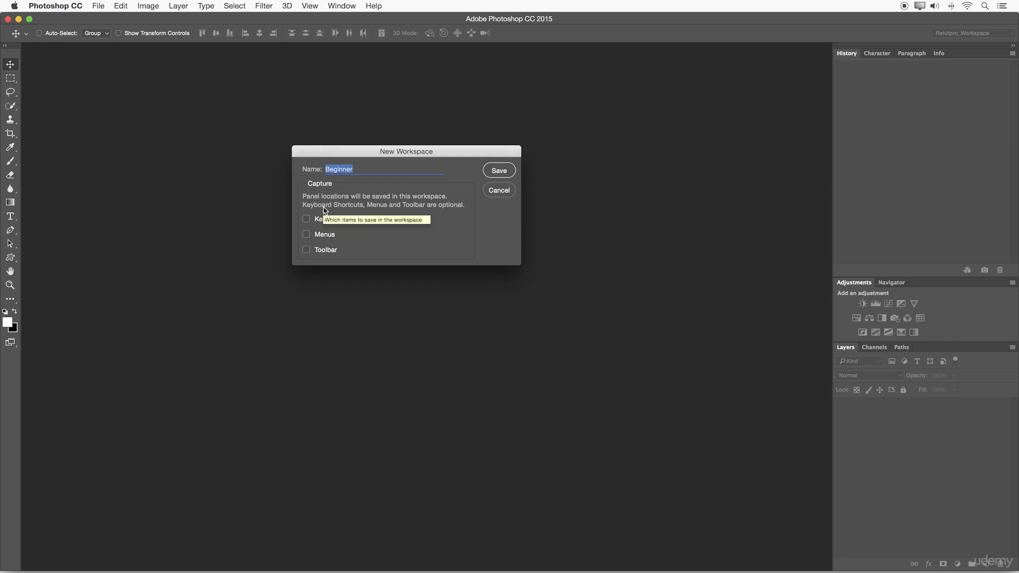
left_click(306, 218)
left_click(306, 234)
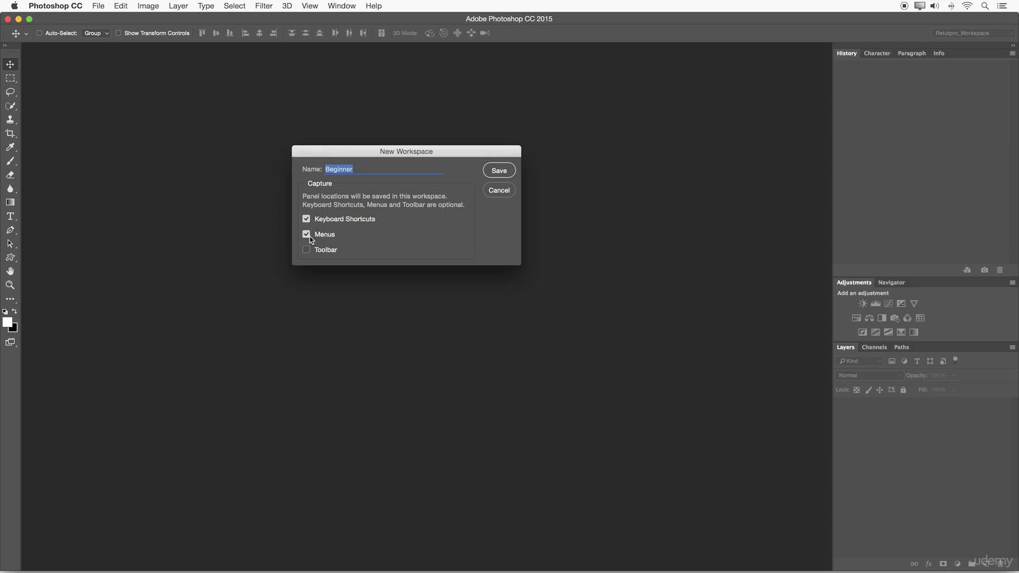
left_click(306, 250)
left_click(495, 170)
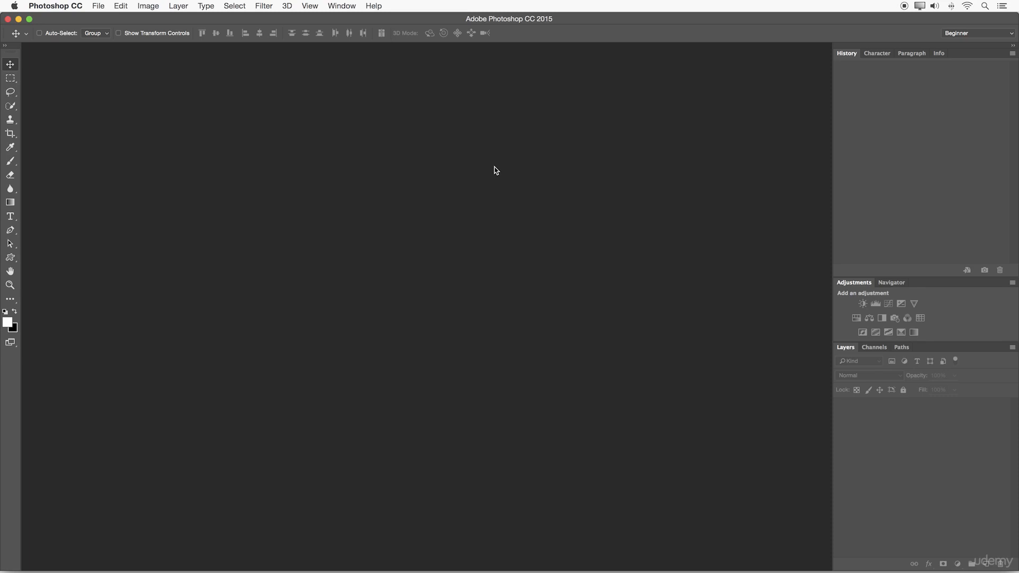
Step: Switch to the Motion workspace and back to the Beginner workspace
left_click(989, 36)
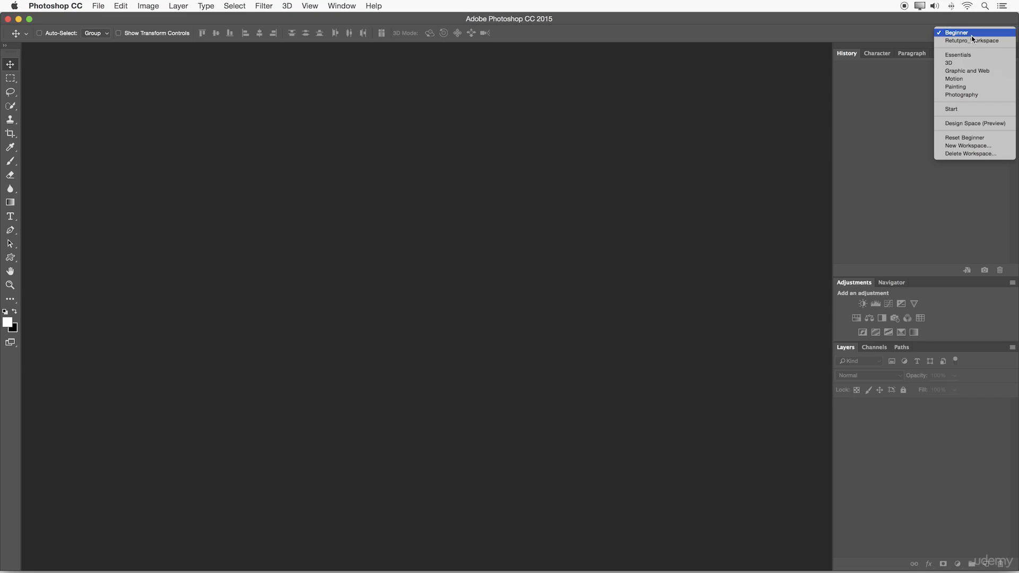
left_click(963, 78)
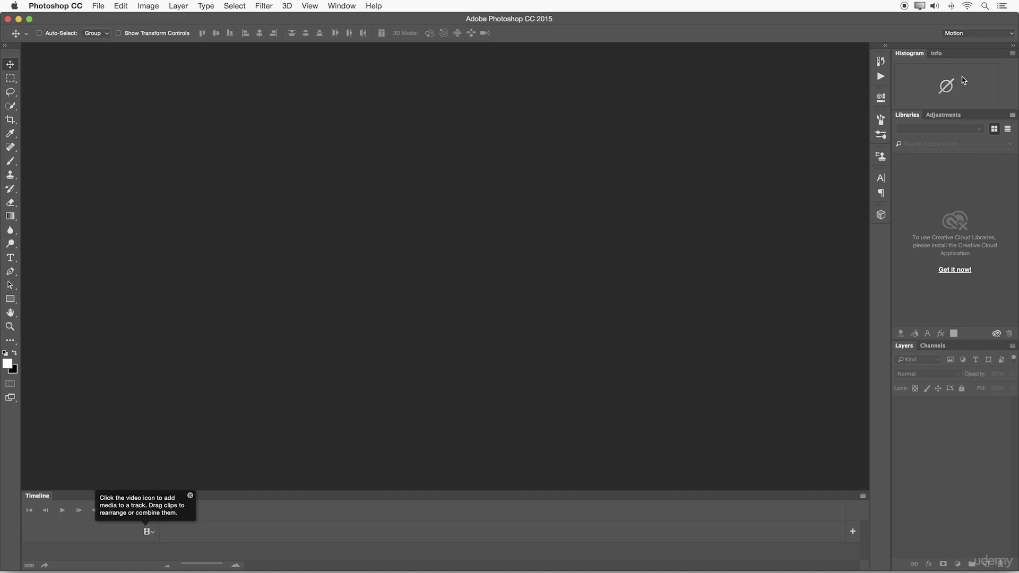
left_click(963, 33)
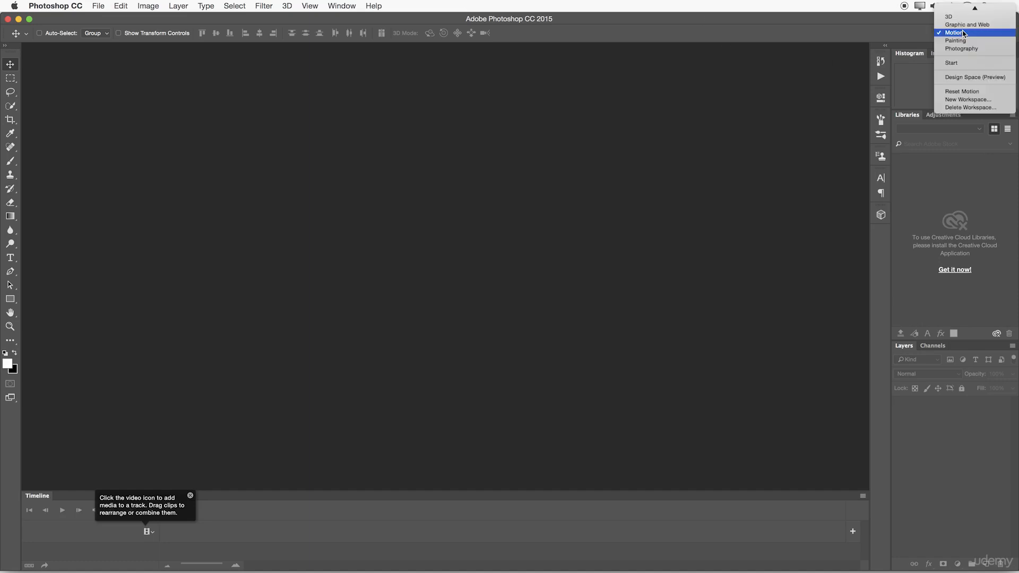
left_click(968, 9)
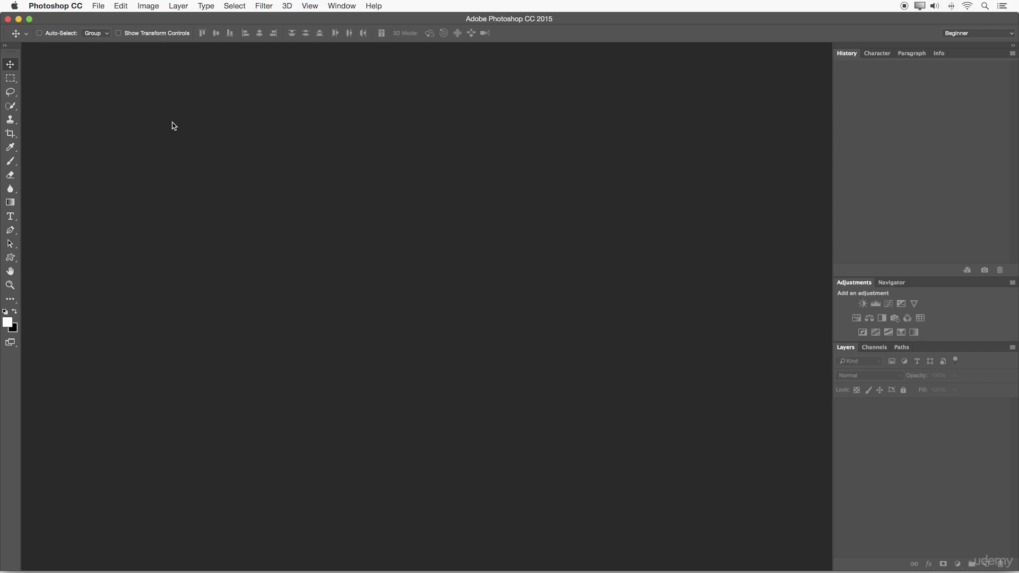
Step: Create a new blank document with the preset settings
left_click(97, 4)
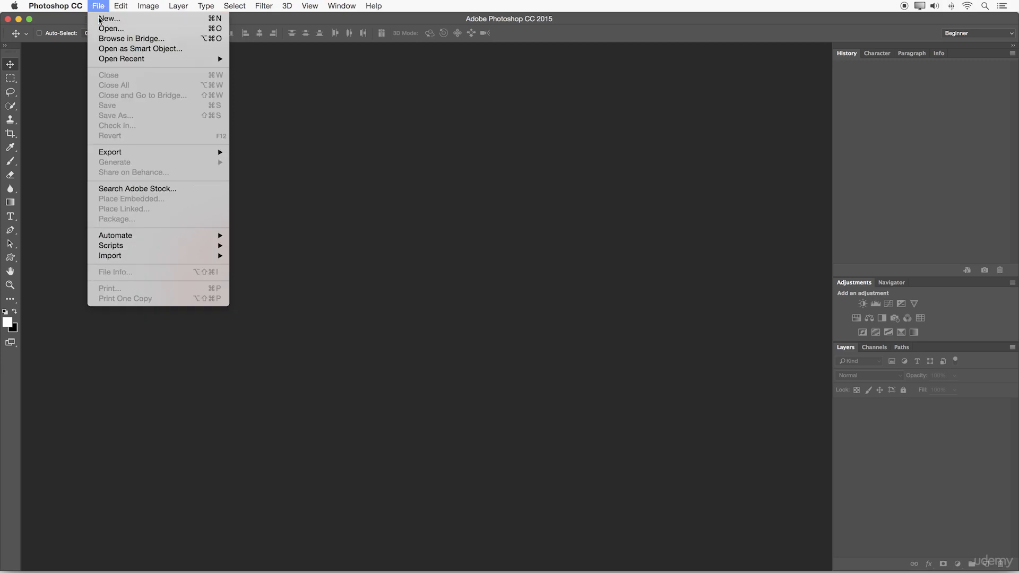
left_click(101, 19)
left_click(629, 145)
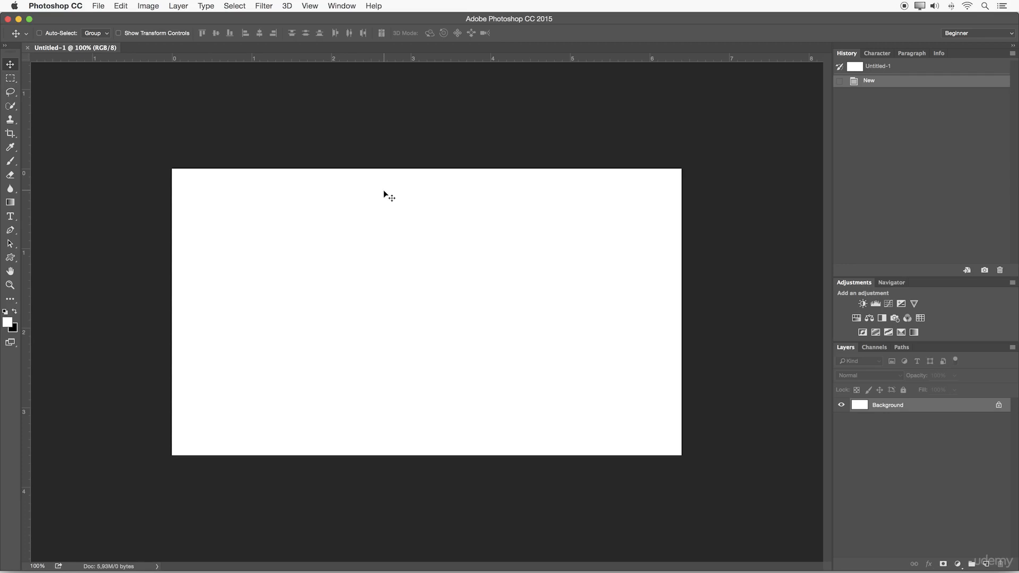
Step: Detach the document into a floating window near the middle of the workspace, and open and cancel the file-opening dialog
left_click_drag(77, 49, 102, 86)
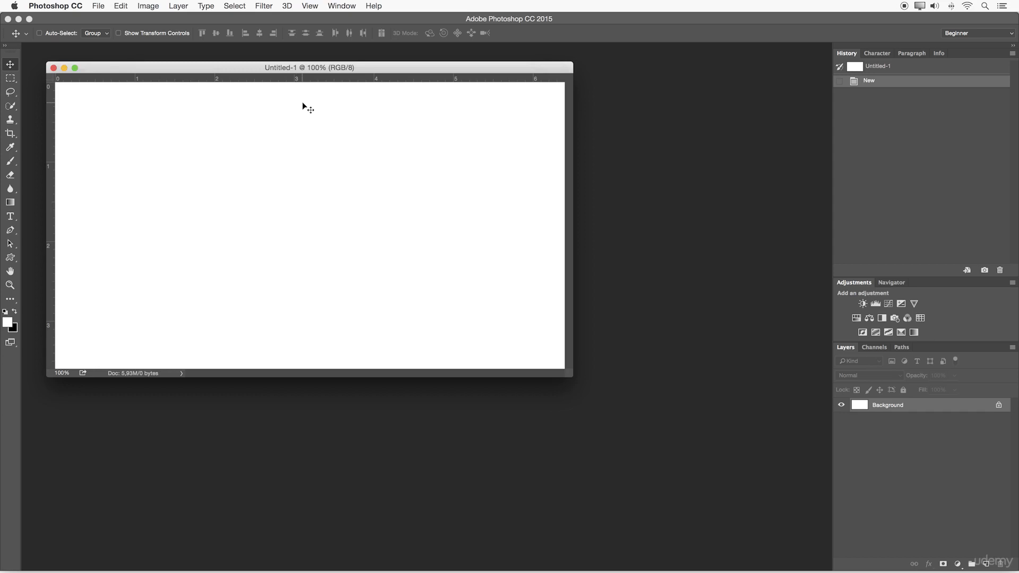
left_click_drag(277, 67, 382, 121)
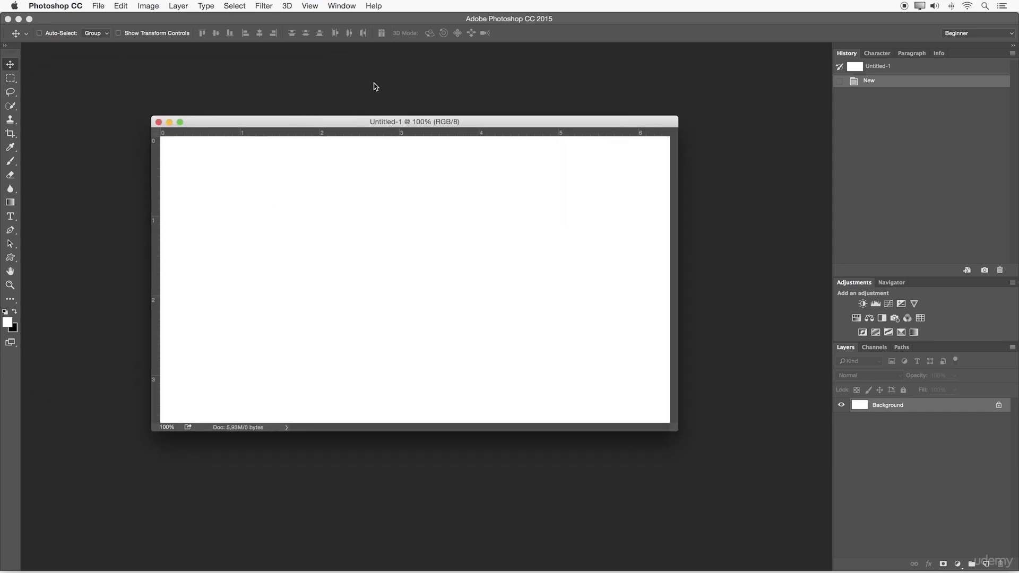
double_click(417, 82)
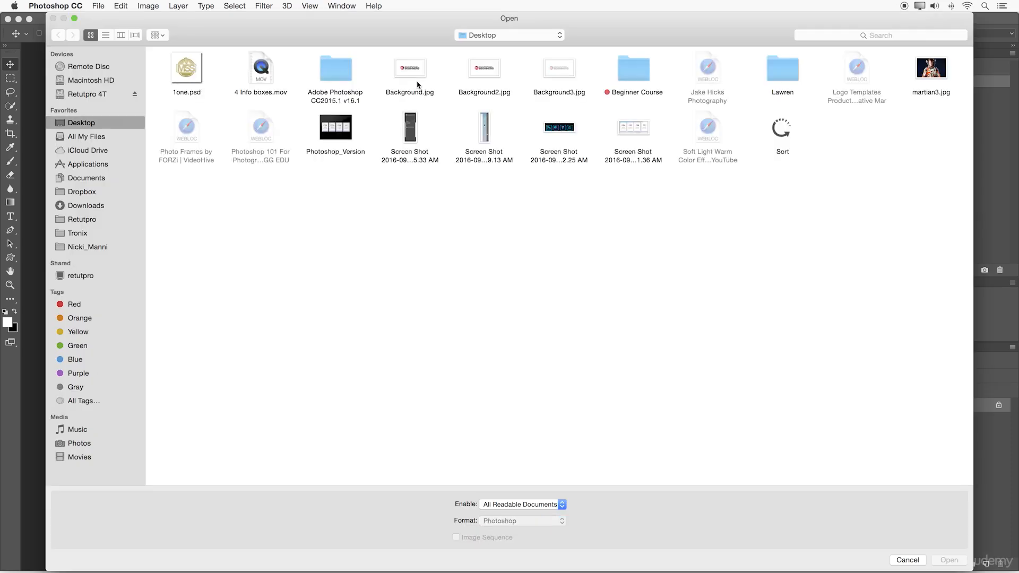
key("Escape")
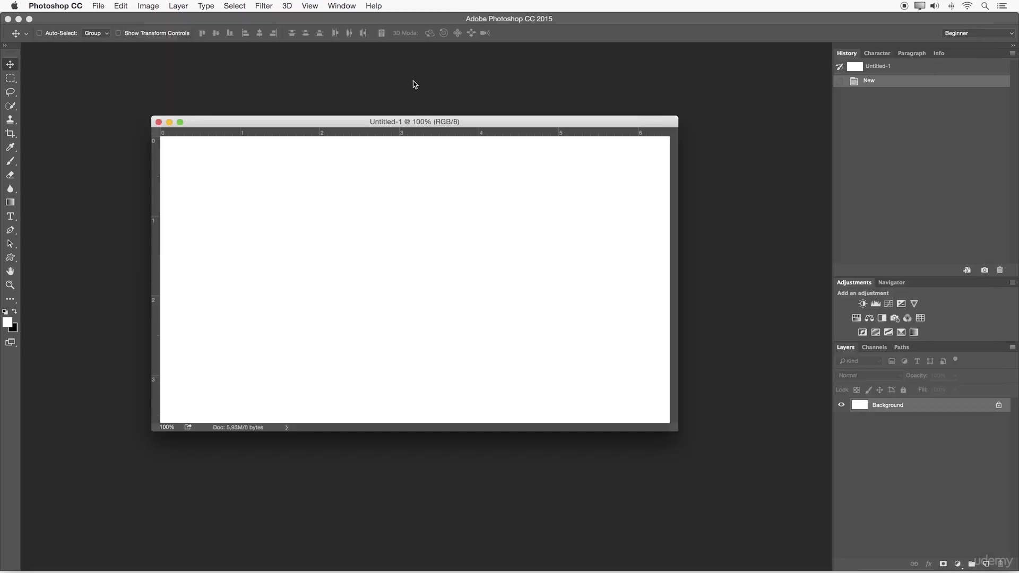
Step: Turn off the Application Frame, try switching between the desktop and the document, and turn the frame back on
left_click(343, 6)
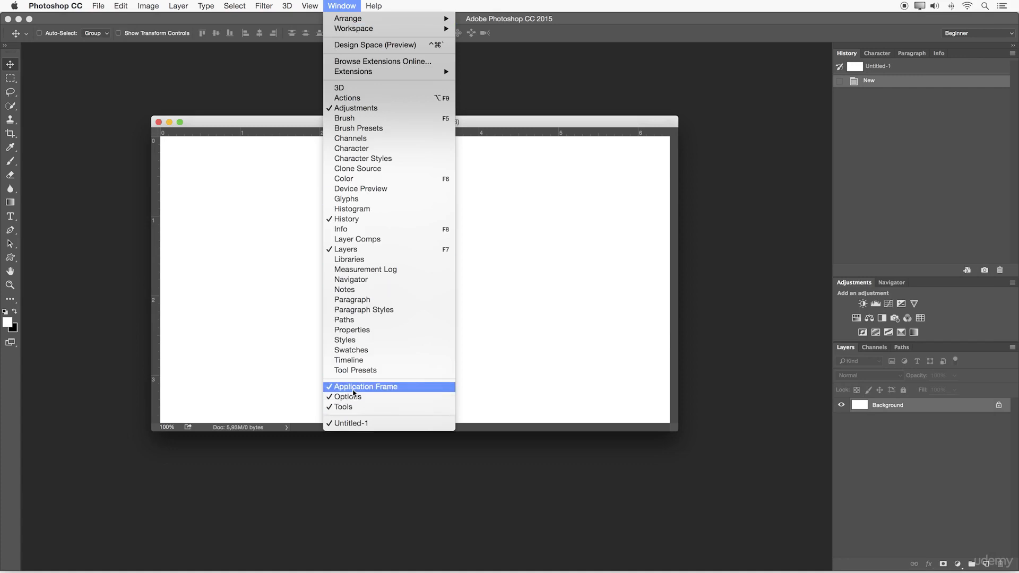
left_click(393, 387)
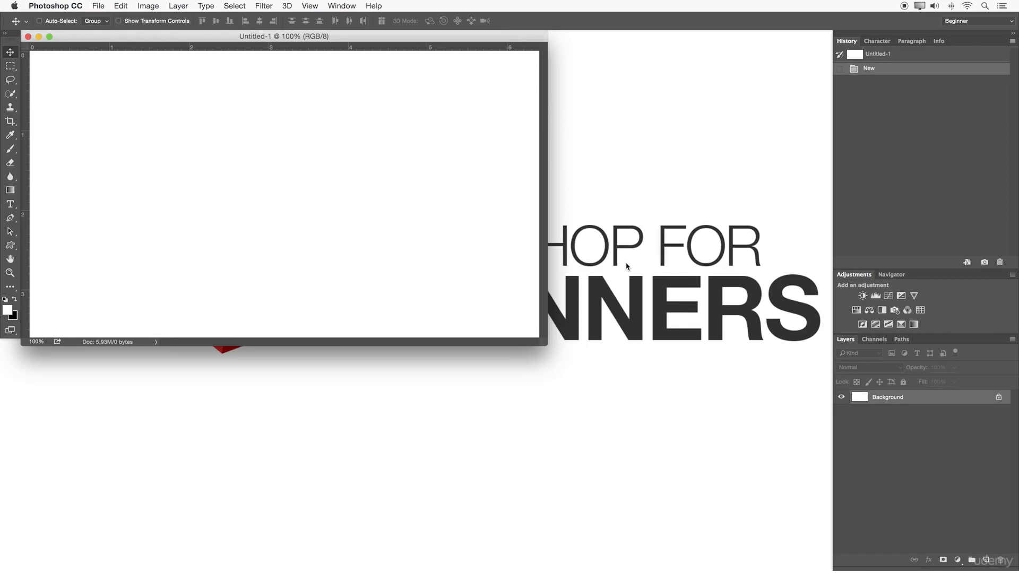
left_click(611, 225)
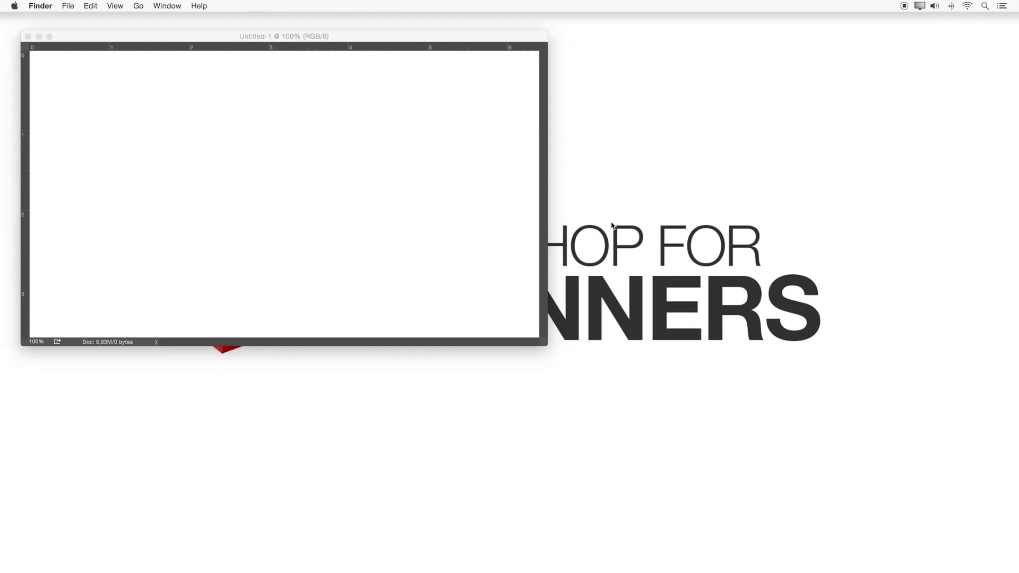
left_click(503, 258)
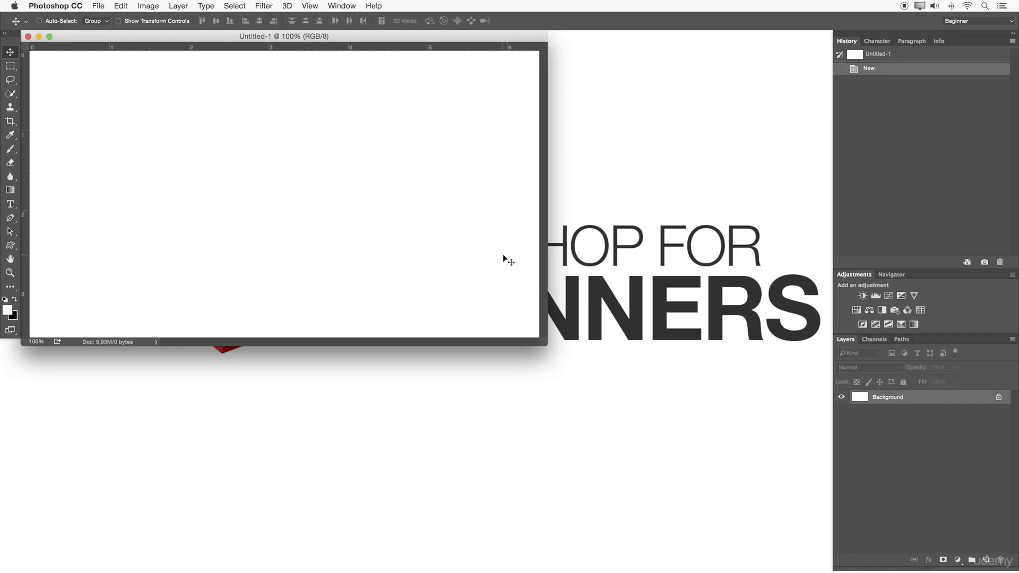
left_click(342, 6)
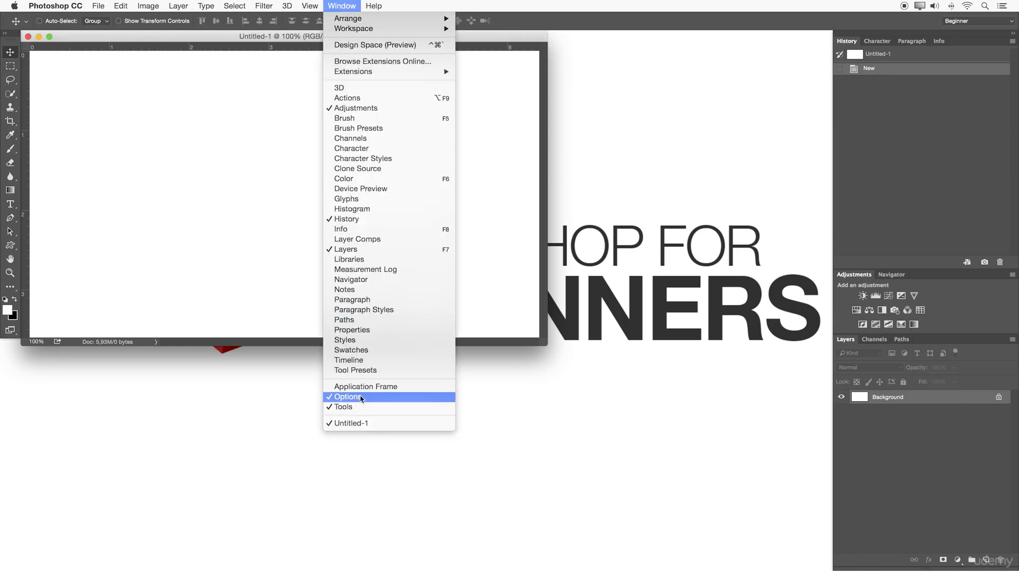
left_click(363, 387)
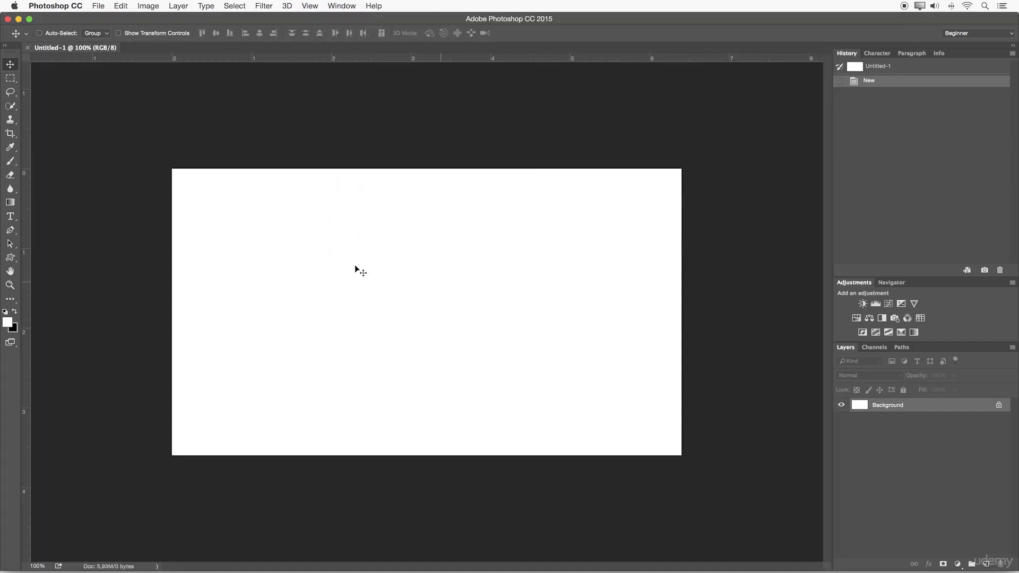
Step: Minimize the Photoshop window, switch to the desktop, and restore the Photoshop window
left_click(19, 20)
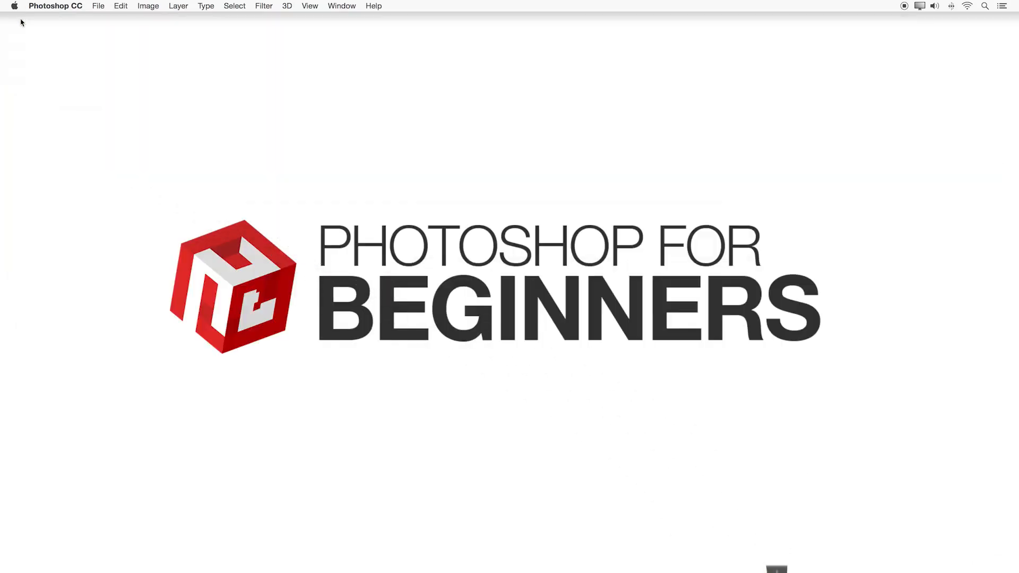
left_click(214, 83)
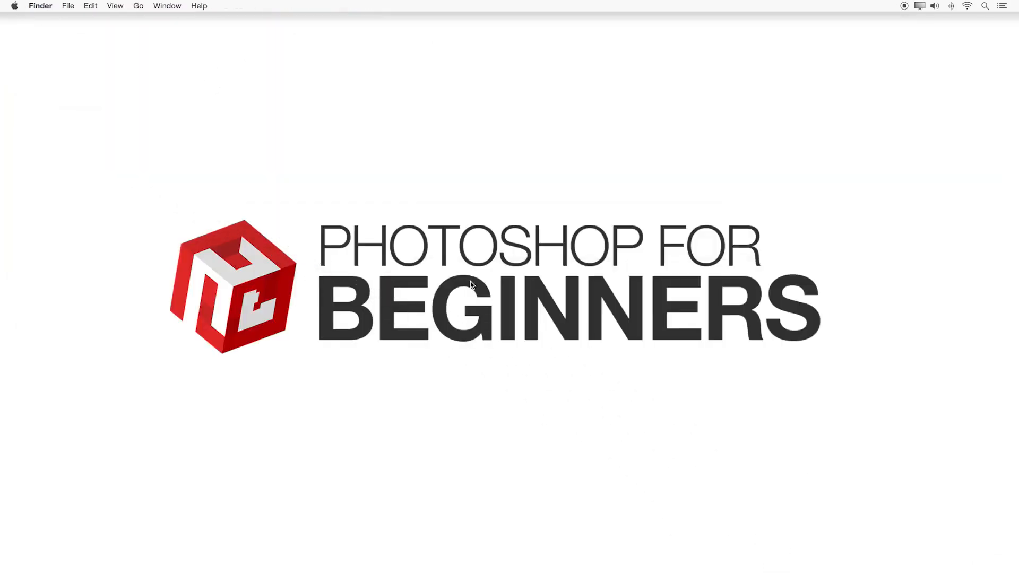
left_click(424, 560)
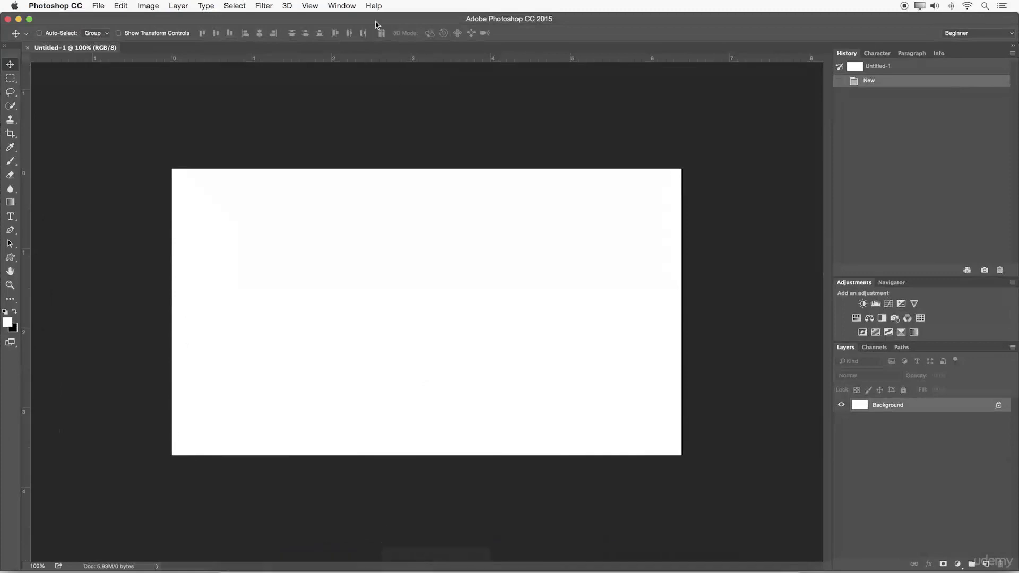
Step: Turn off the Application Frame and try switching focus between the desktop and the floating document
left_click(346, 6)
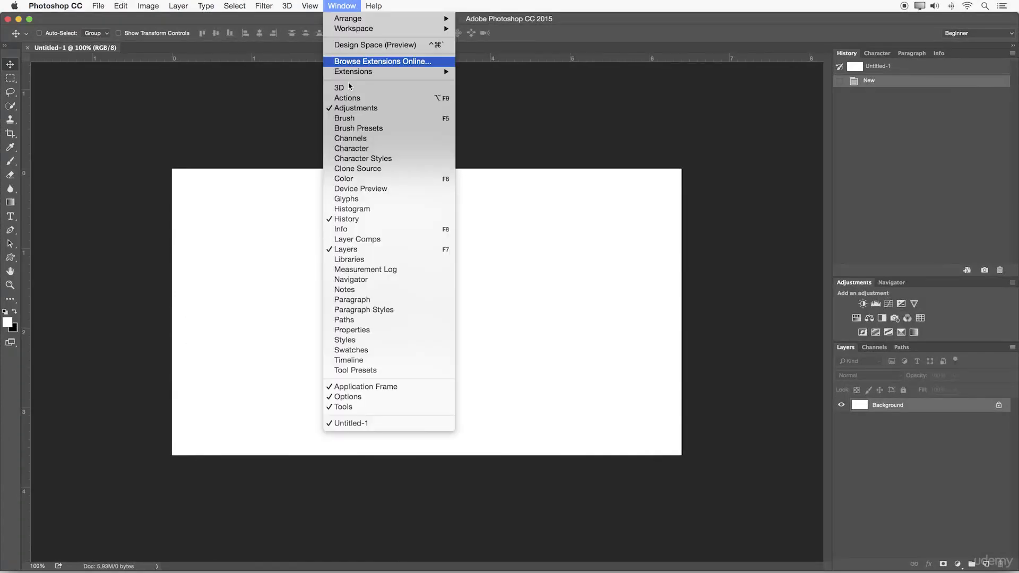
left_click(367, 387)
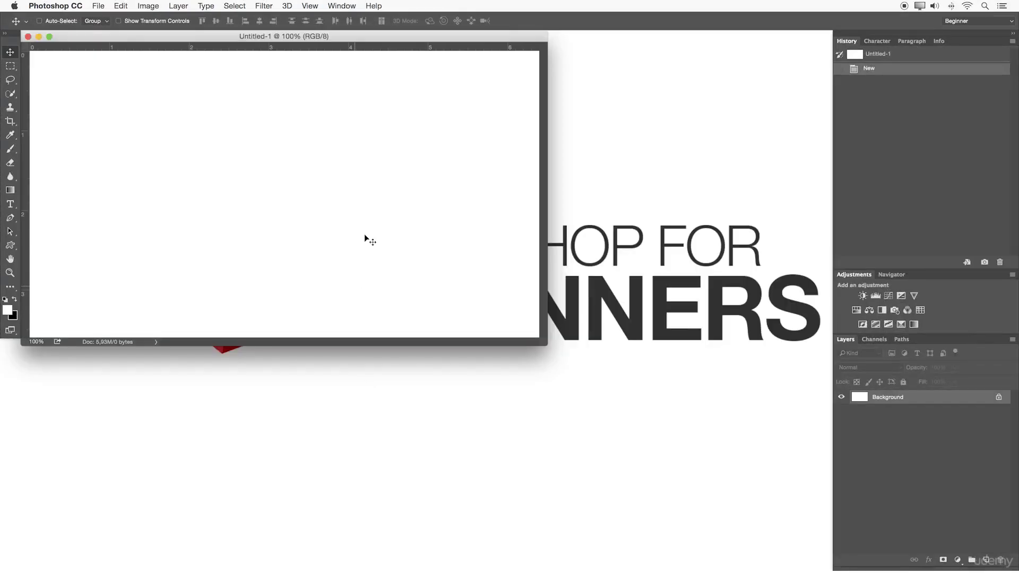
left_click(578, 148)
left_click(519, 144)
left_click(598, 139)
left_click(438, 143)
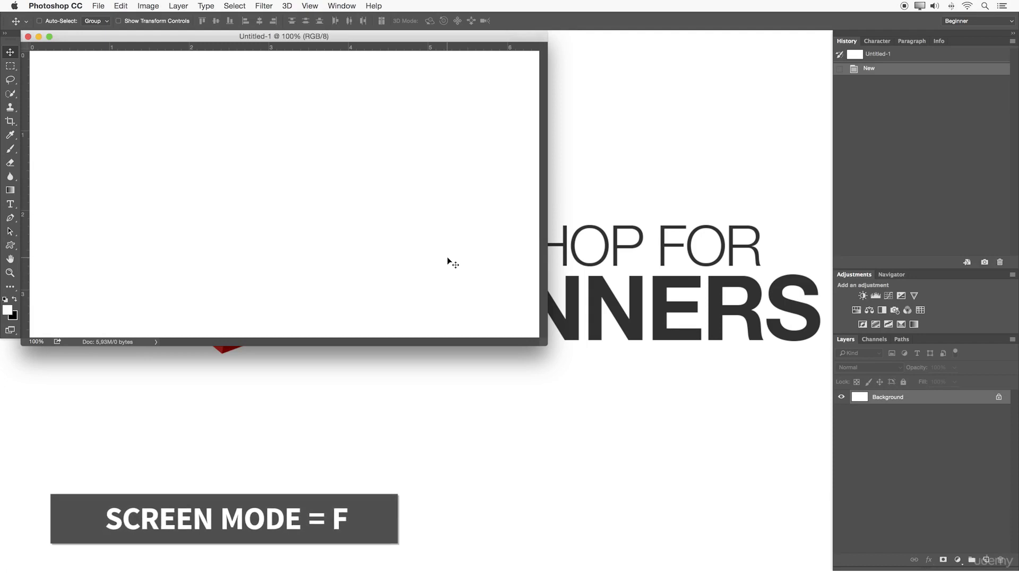
Step: Cycle through both full-screen modes, zoom the canvas out slightly in Full Screen Mode, and return to Standard Screen Mode
key("f")
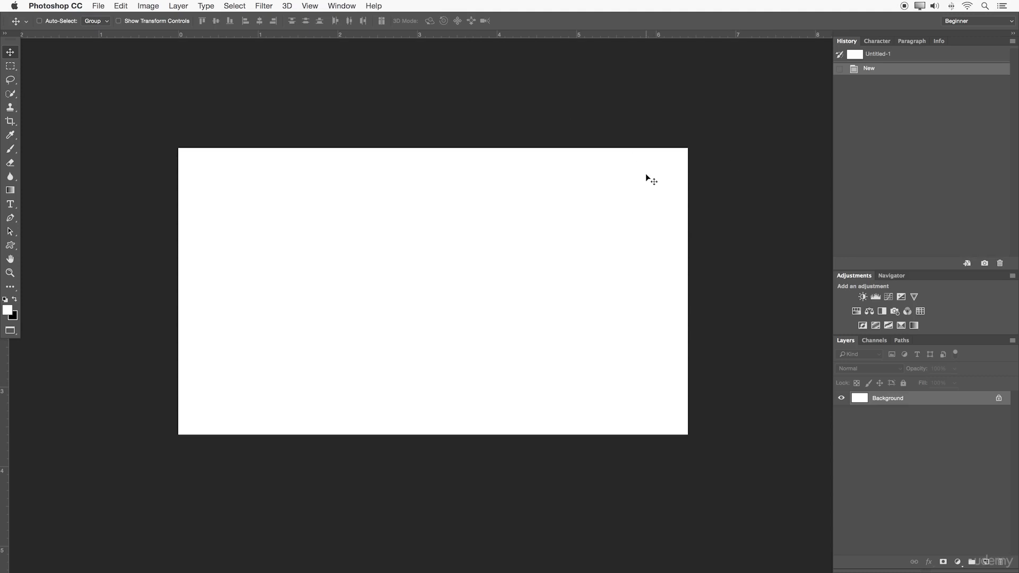
key("f")
key("f")
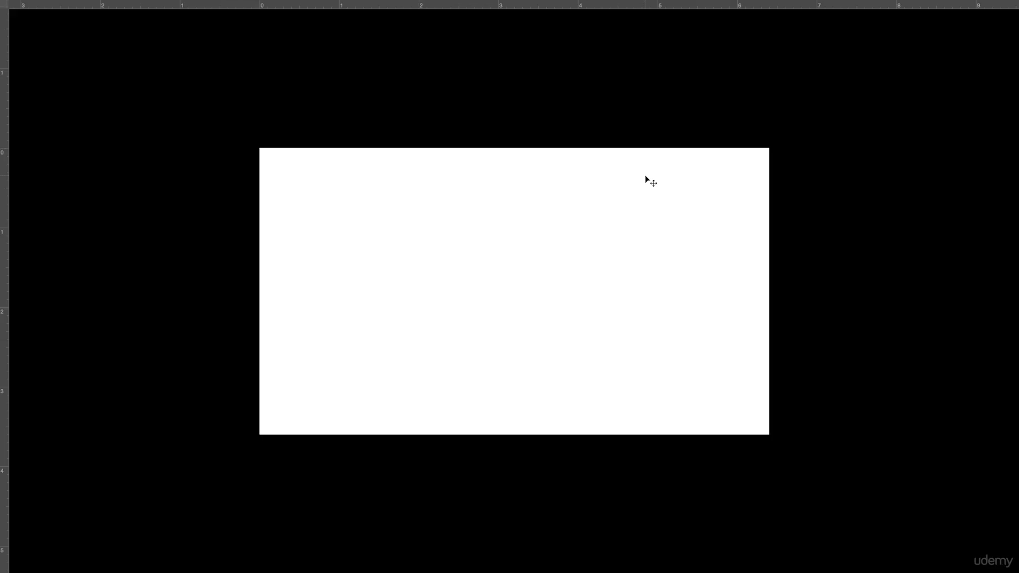
key("ctrl+space")
mouse_move(515, 309)
left_mouse_down()
mouse_move(544, 309)
mouse_move(516, 308)
mouse_move(530, 307)
left_mouse_up()
key("f")
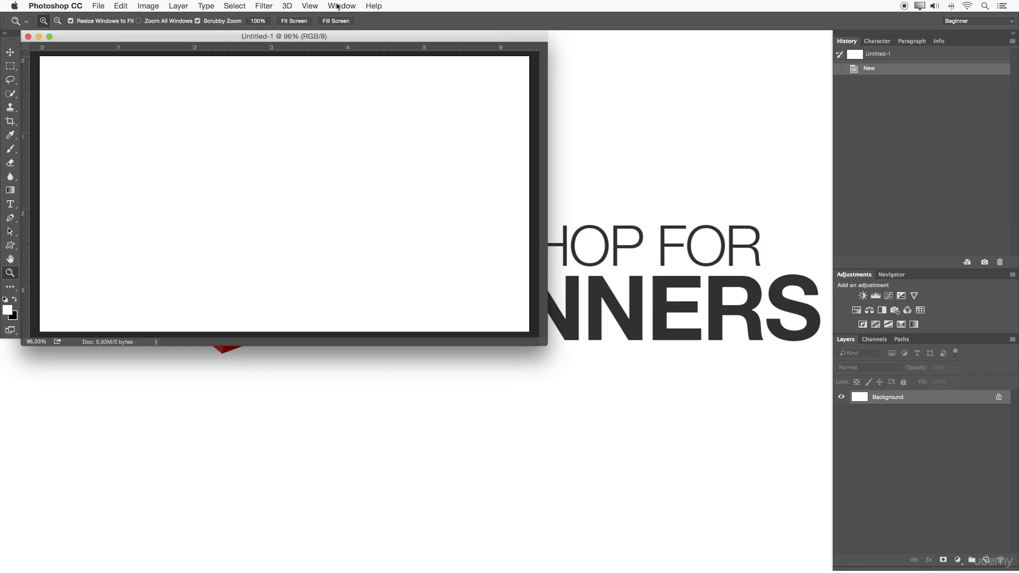
Step: Change the screen mode from the toolbox through to Full Screen Mode, accept the full-screen notice, and return to Standard Screen Mode
left_click(10, 332)
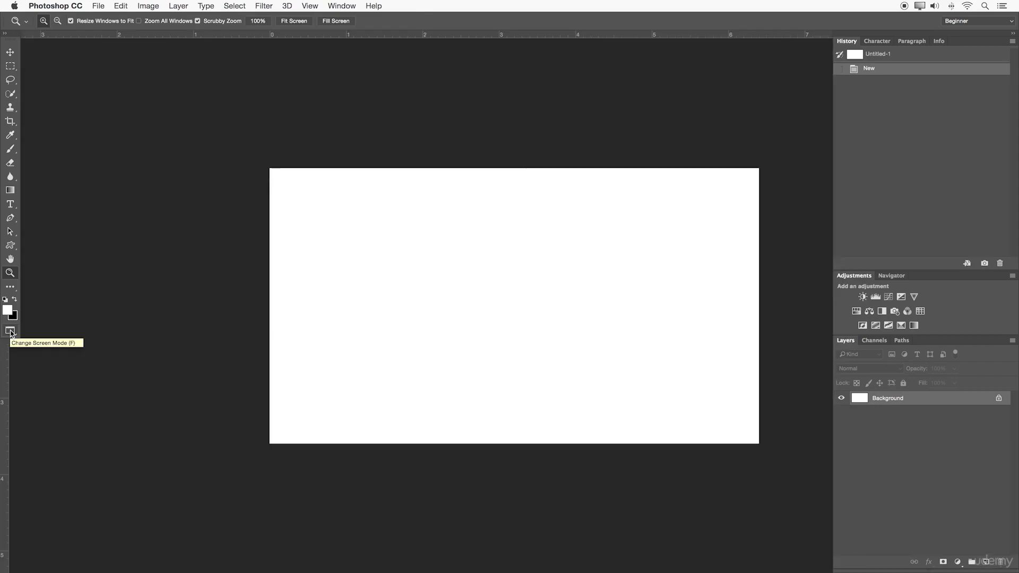
left_click(10, 331)
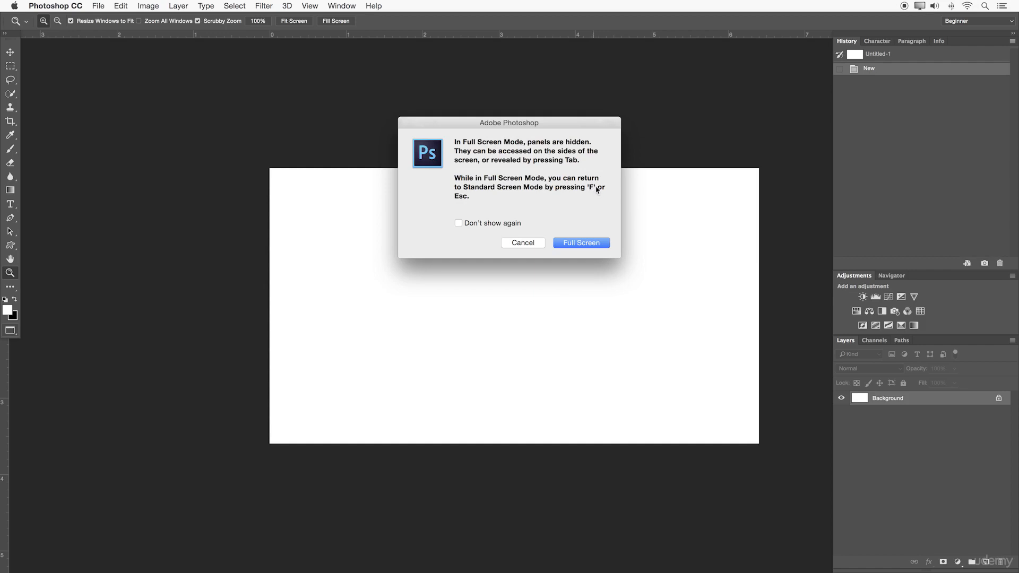
left_click(602, 244)
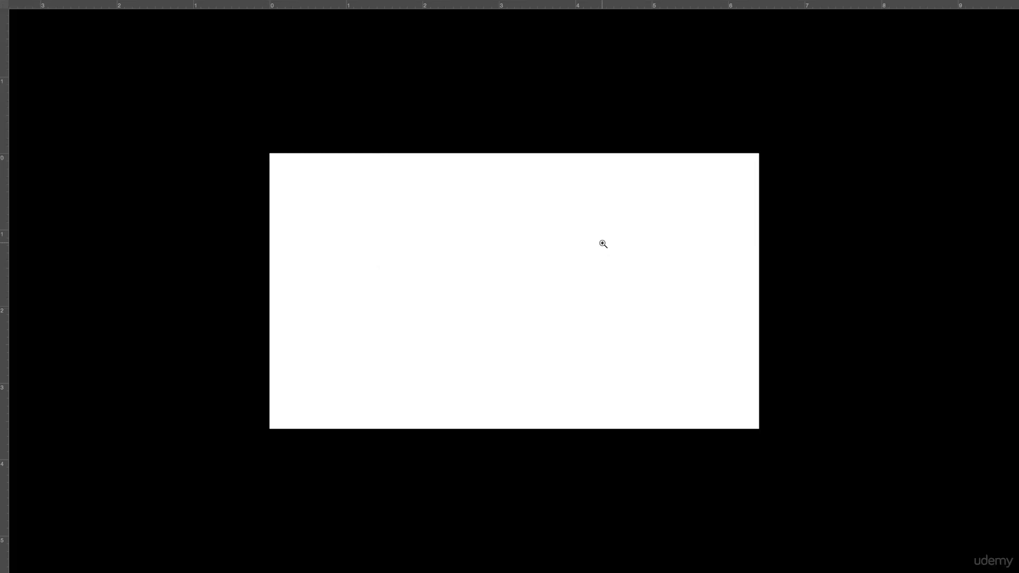
key("f")
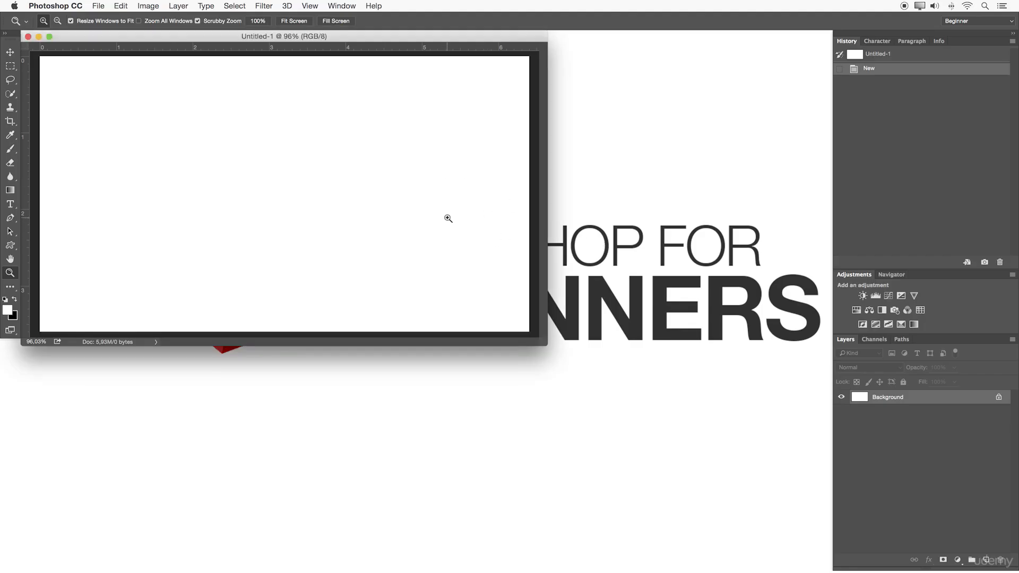
Step: Turn the Application Frame on to dock the document, and turn the frame off again
left_click(348, 6)
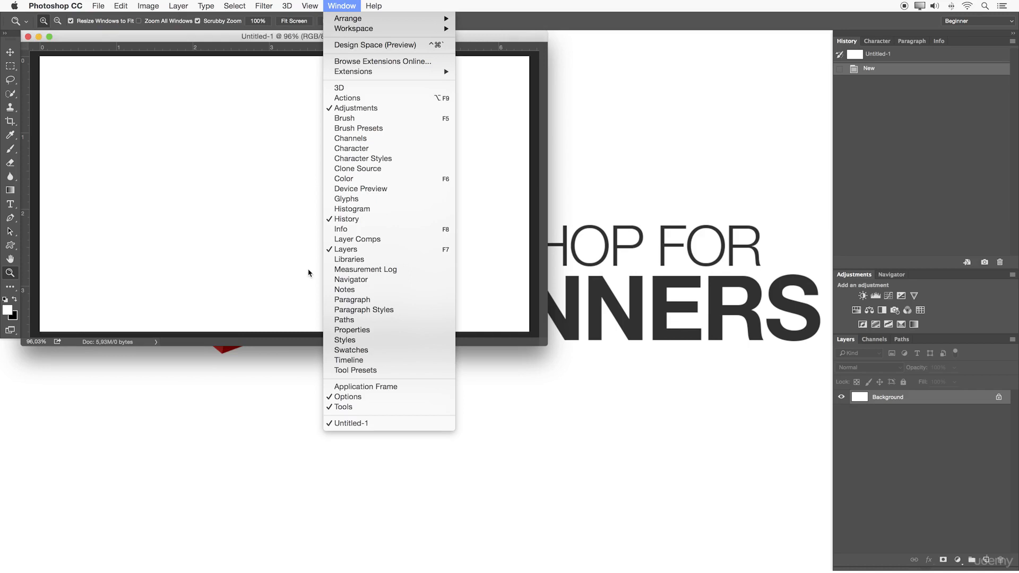
left_click(344, 386)
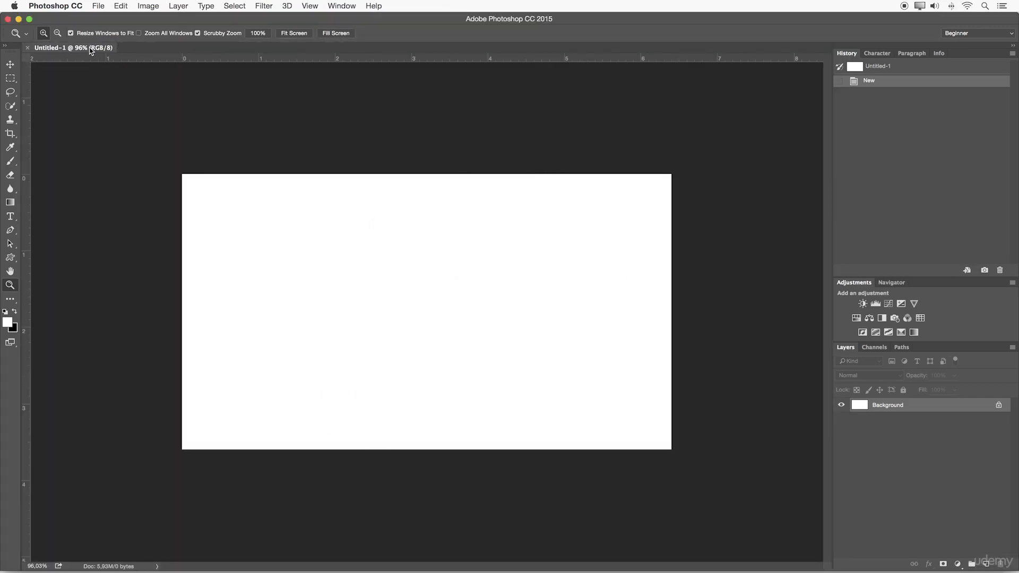
left_click(353, 3)
left_click(385, 389)
Step: Switch to Full Screen Mode with Menu Bar and reposition the canvas in the work area
left_click(344, 4)
left_click(260, 272)
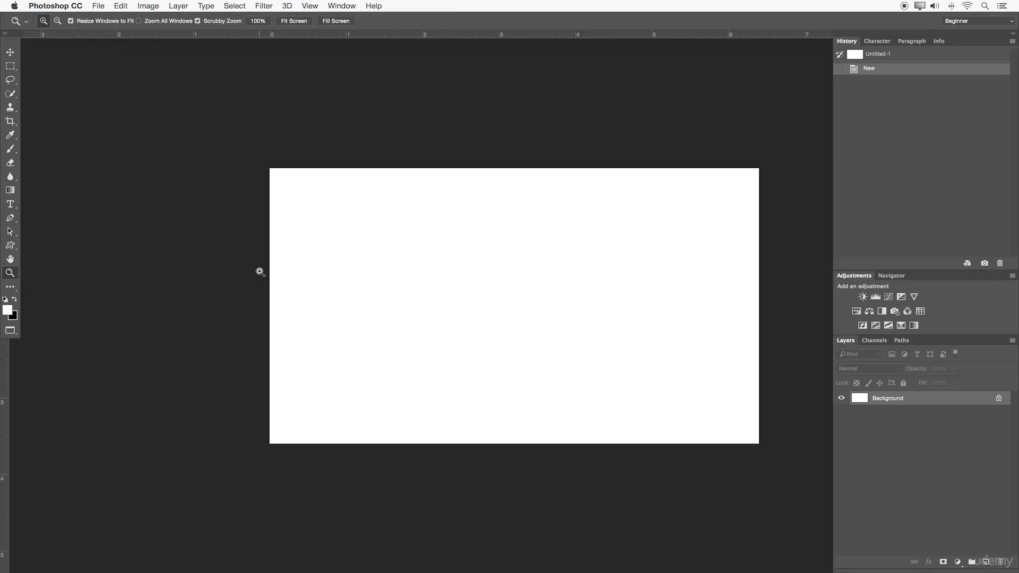
left_click(497, 293)
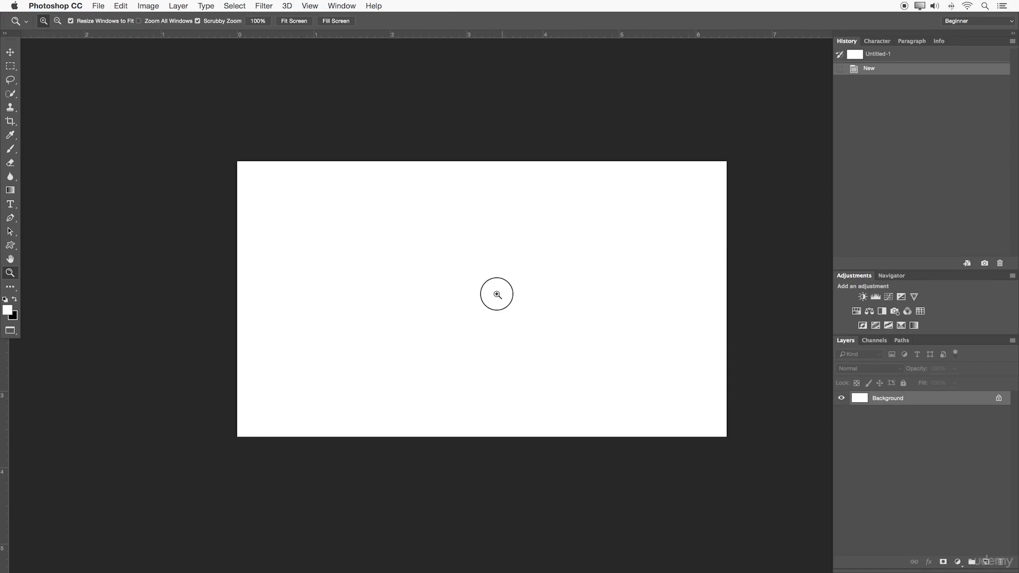